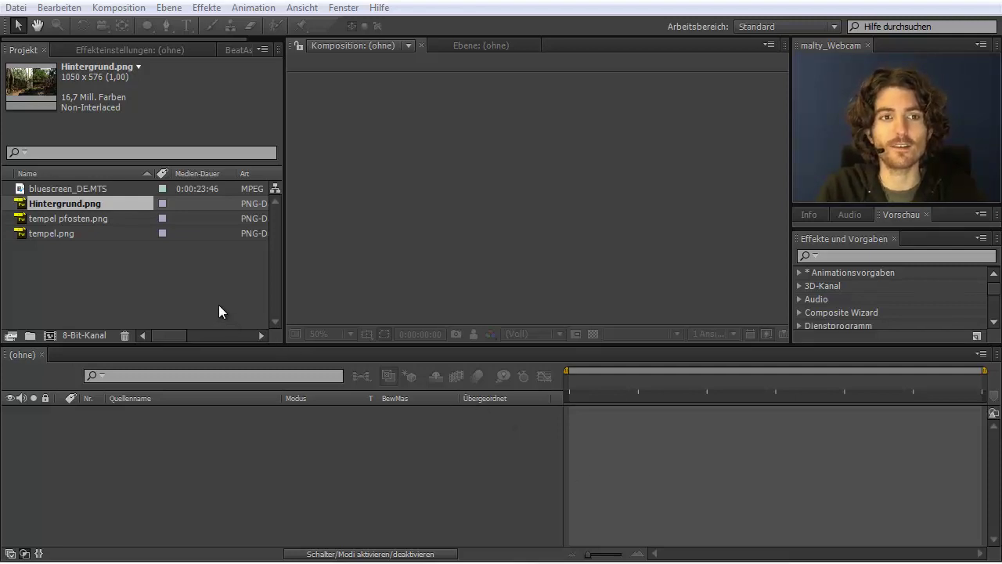
Select bluescreen_DE.MTS in the Project panel to see its 1280 x 720, 50 fps, AVC HD details
left_click(83, 189)
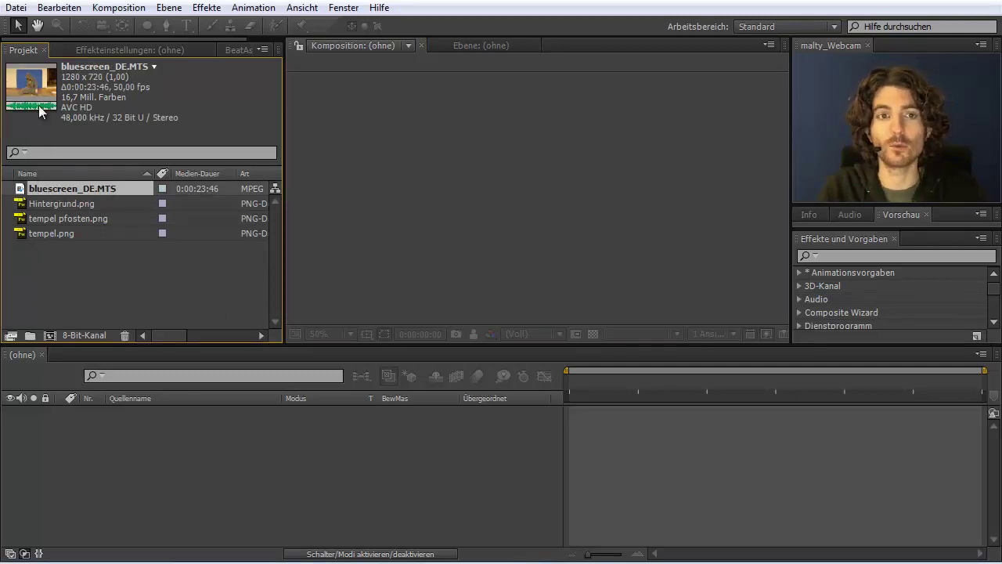
Build the bluescreen_DE composition from the clip, zoom to 50% and scrub to 0:00:13:29
left_click_drag(82, 188, 51, 341)
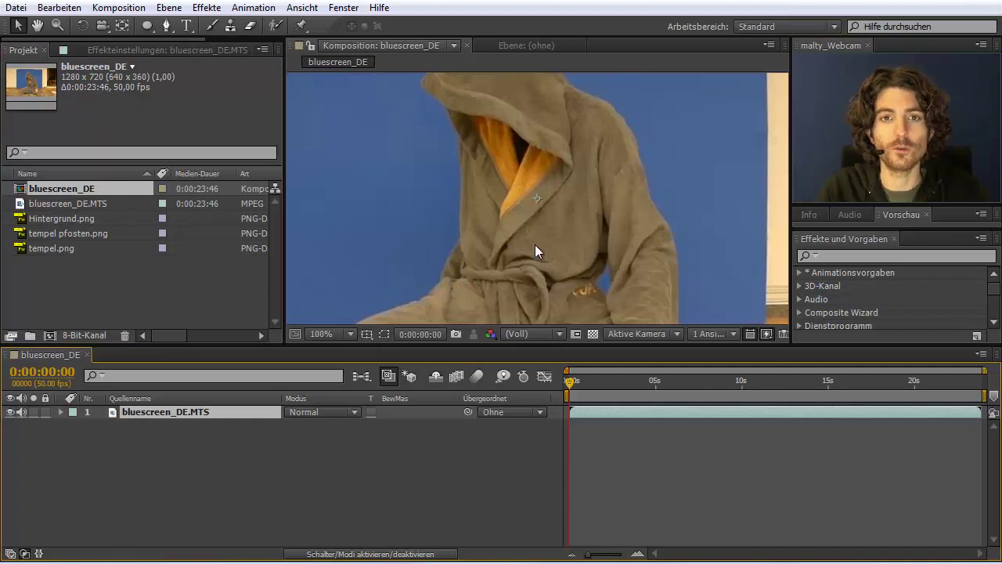
key("comma")
key("comma")
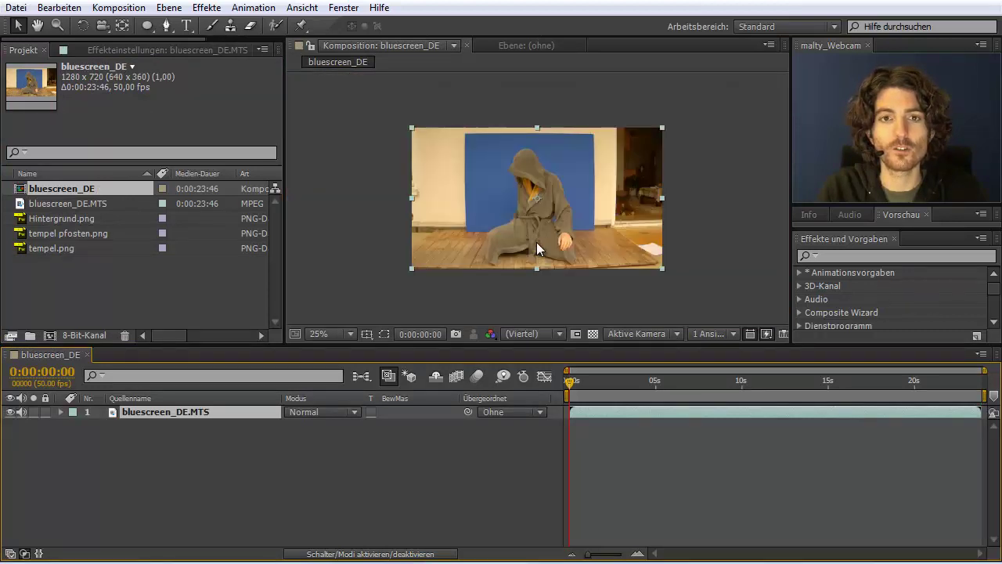
key("period")
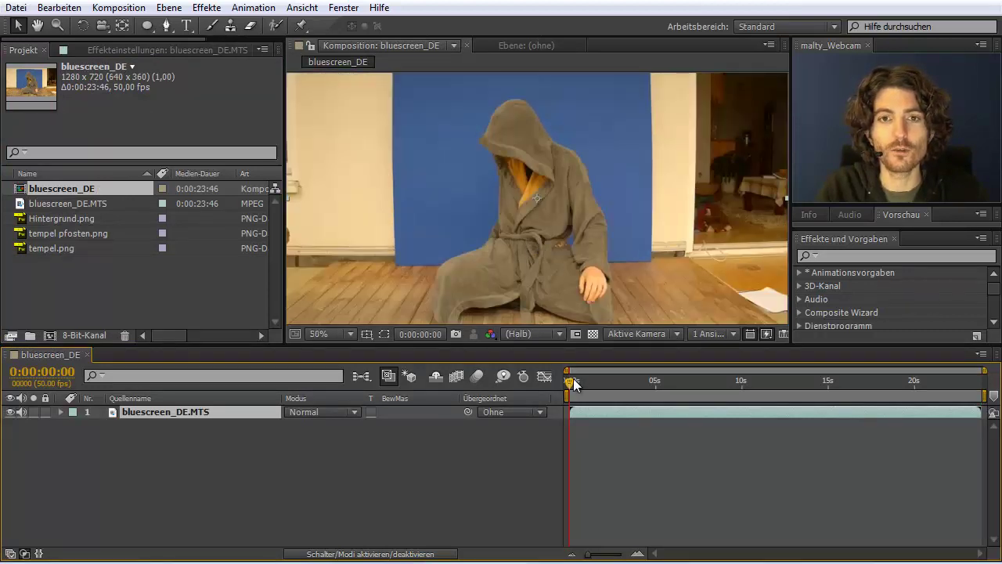
mouse_move(574, 379)
left_mouse_down()
mouse_move(841, 388)
mouse_move(807, 386)
left_mouse_up()
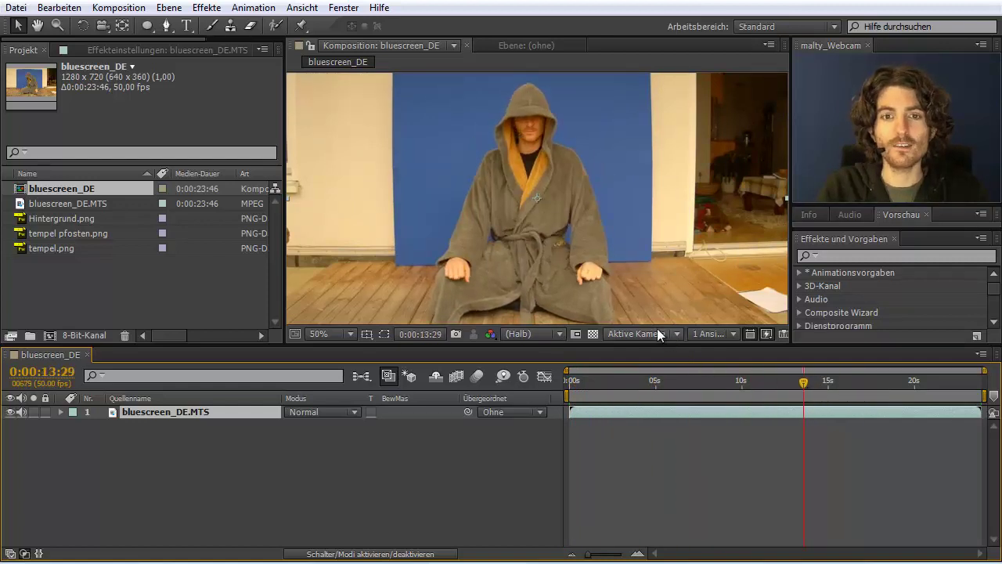
left_click_drag(581, 352, 586, 391)
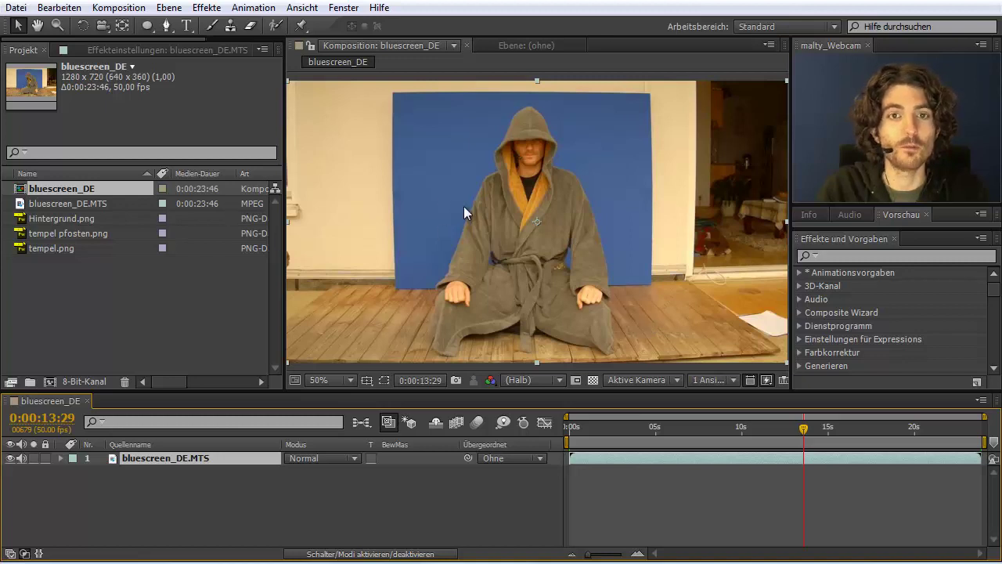
Trace a closed Pen mask around the blue screen and wooden floor, blacking out the room
left_click(167, 25)
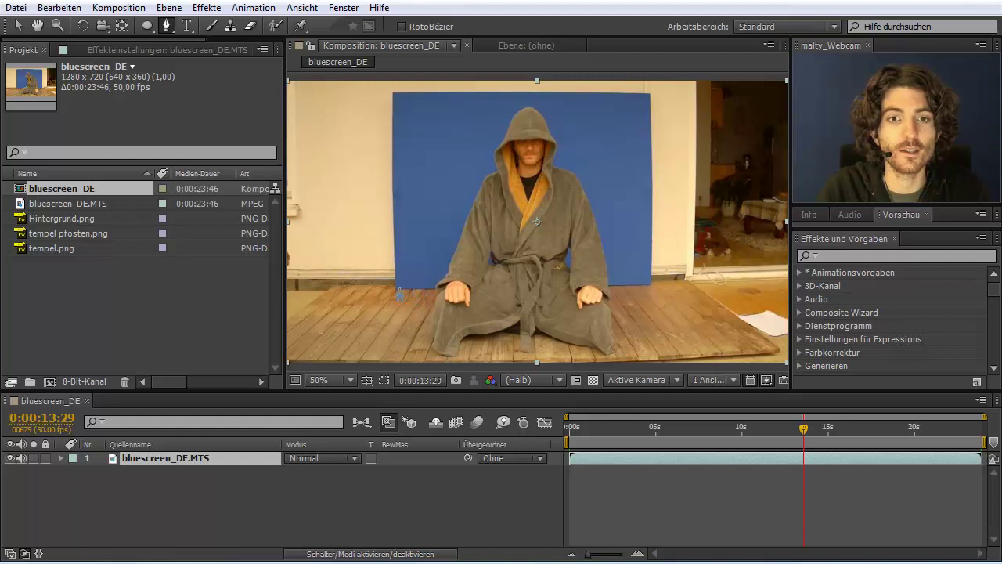
left_click(399, 289)
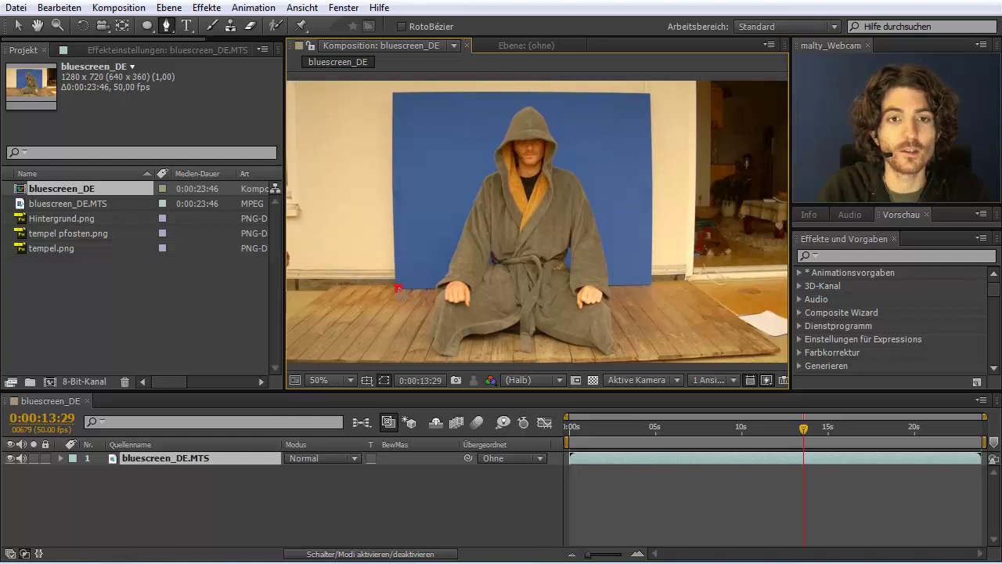
left_click(356, 289)
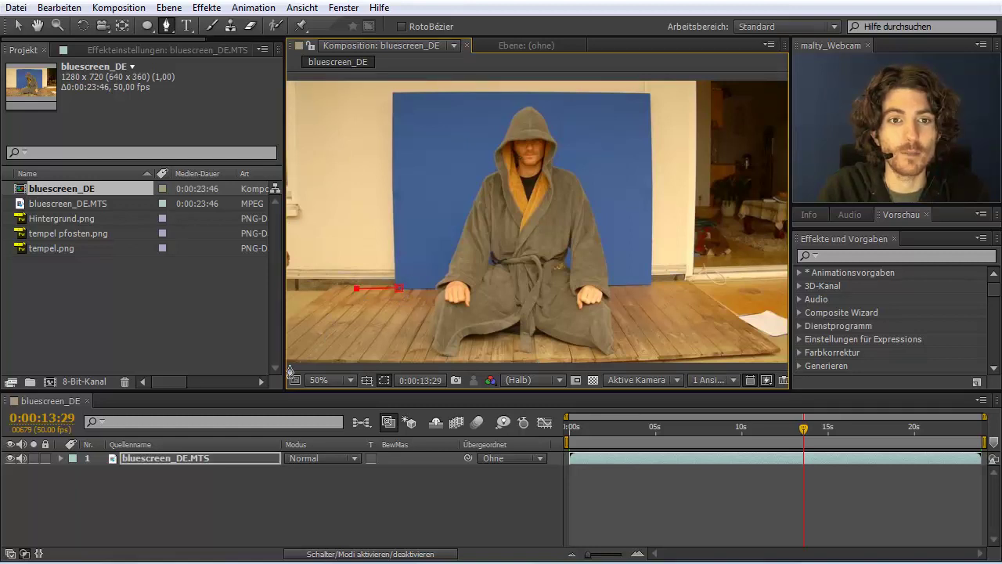
left_click(291, 358)
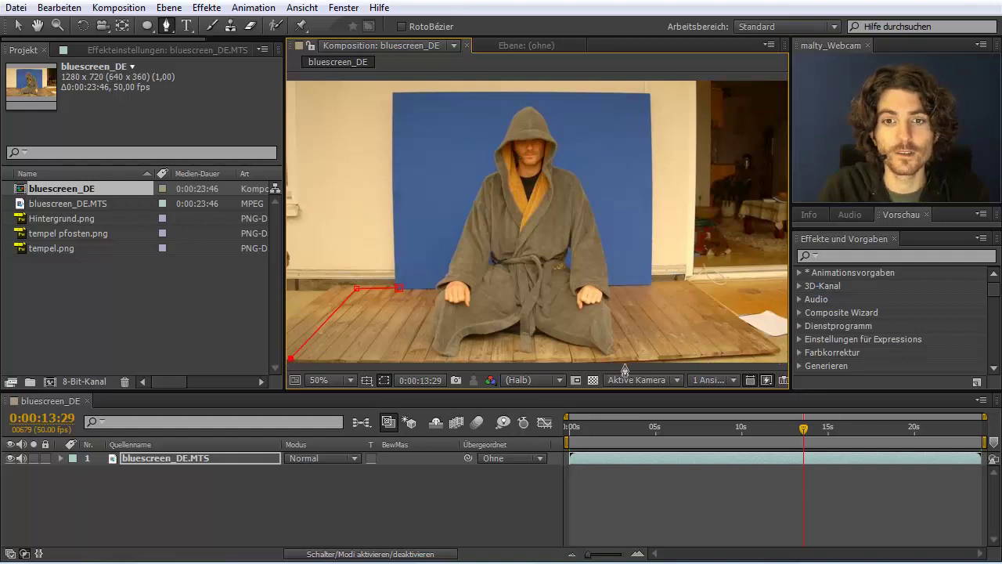
left_click(647, 360)
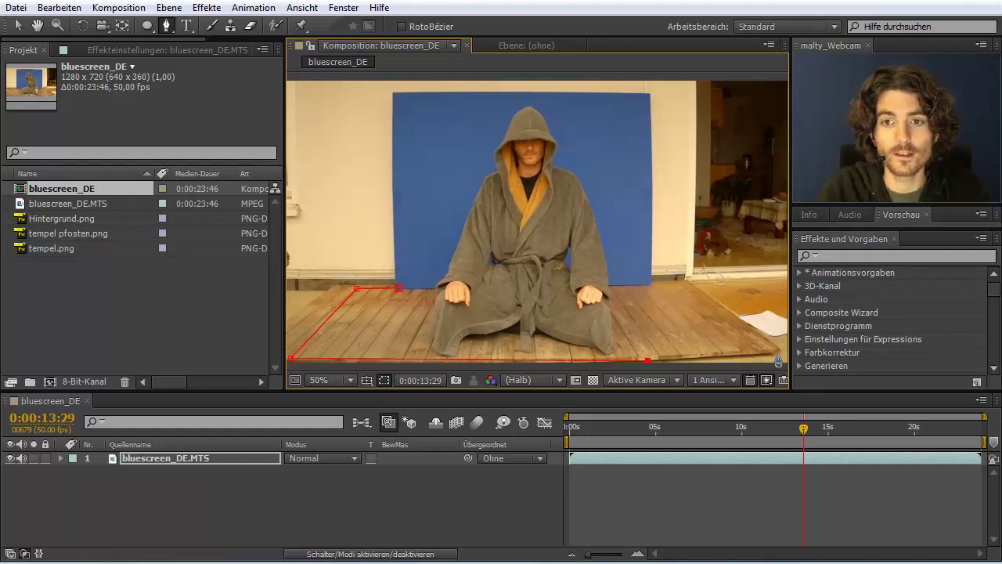
left_click(779, 352)
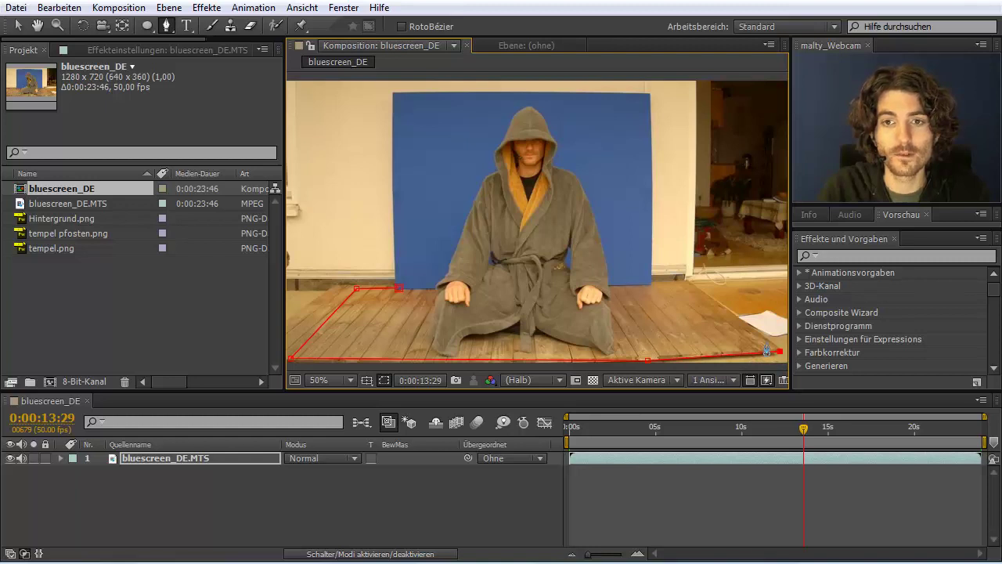
left_click(770, 342)
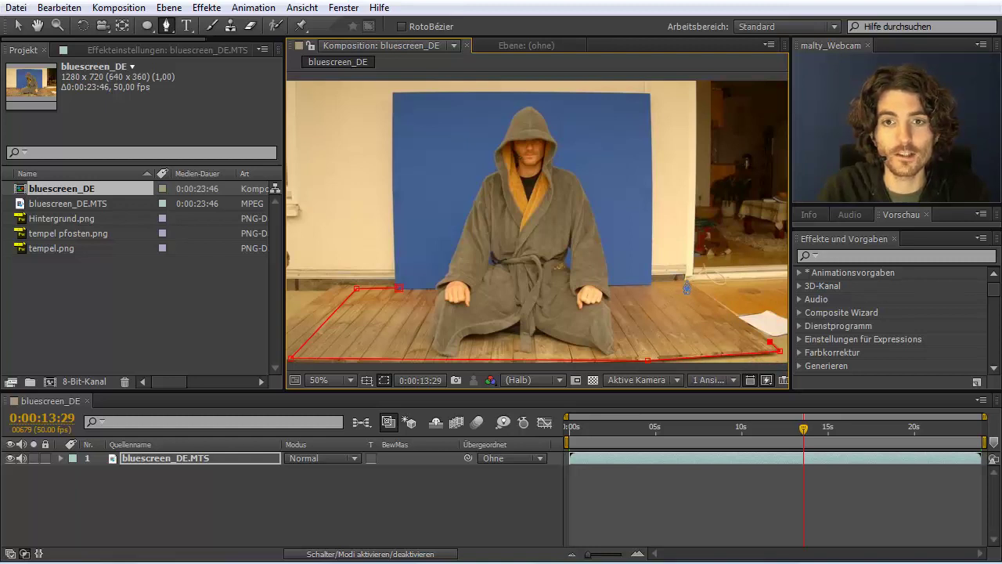
left_click(688, 281)
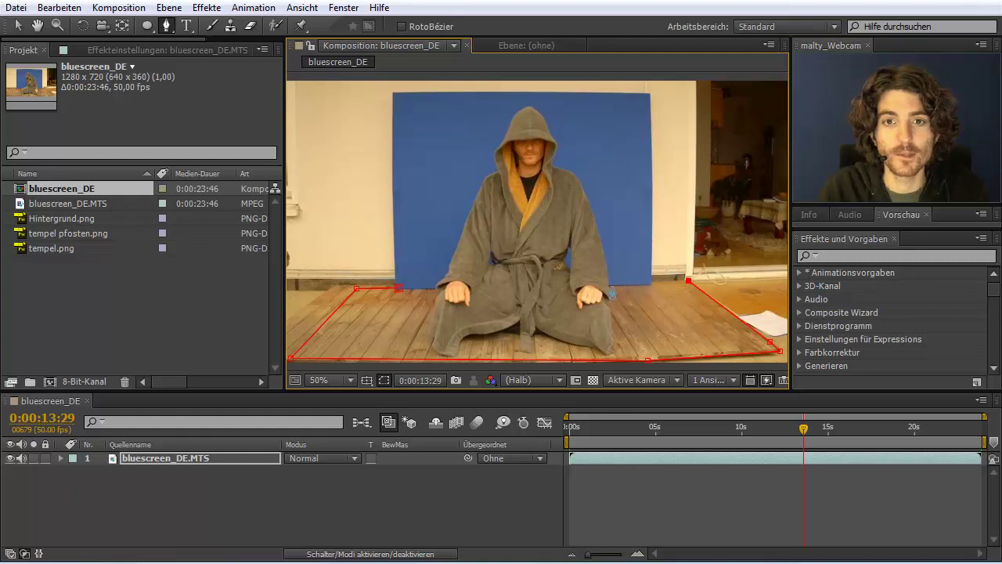
left_click(649, 286)
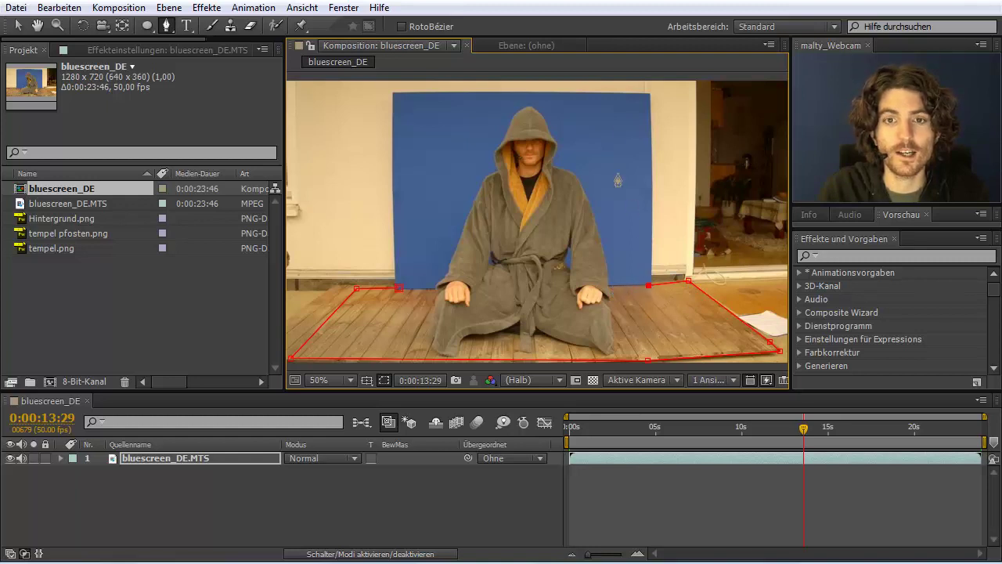
left_click(644, 99)
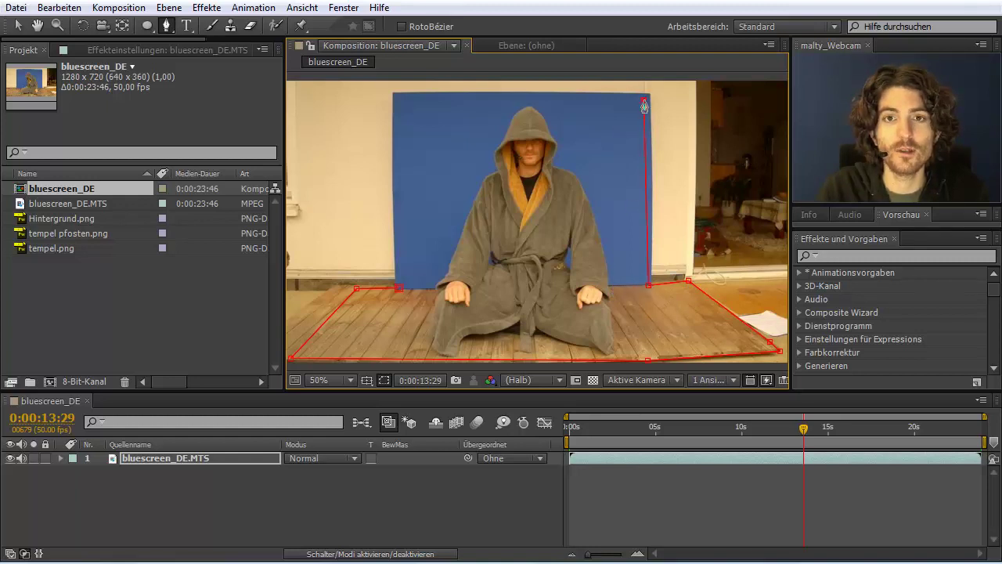
left_click(403, 100)
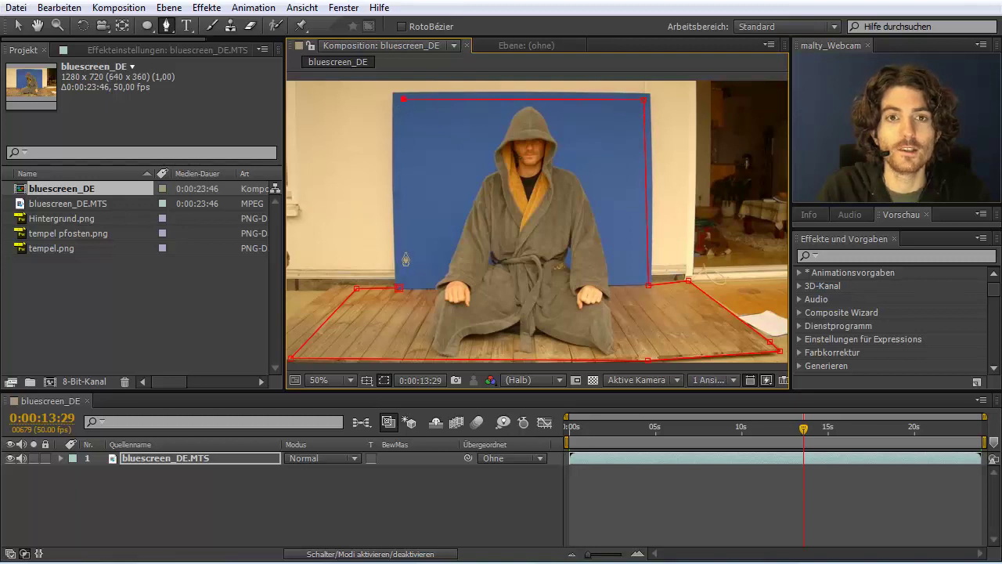
left_click(400, 288)
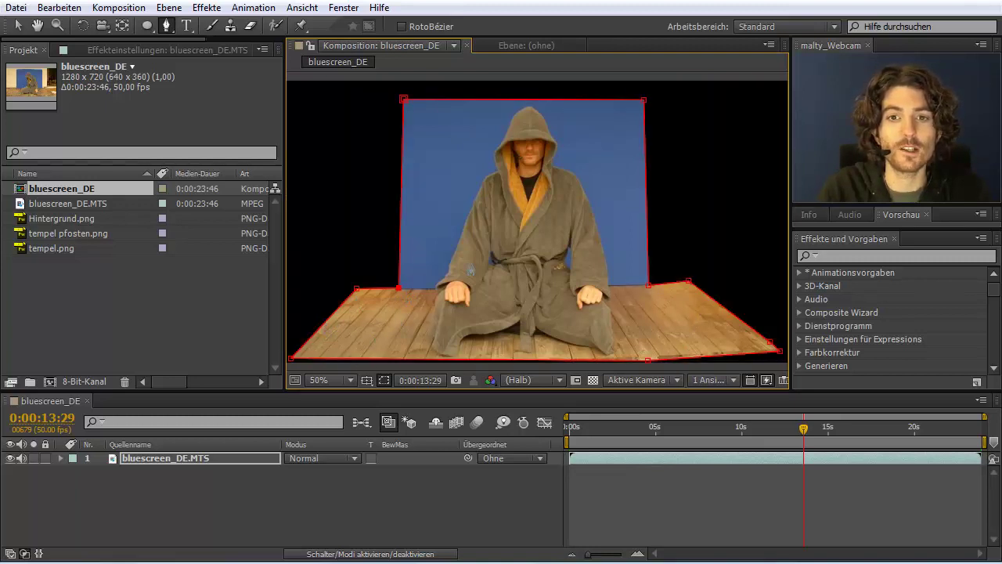
Add a point along the mask's bottom edge and select the bottom-left corner point
key("v")
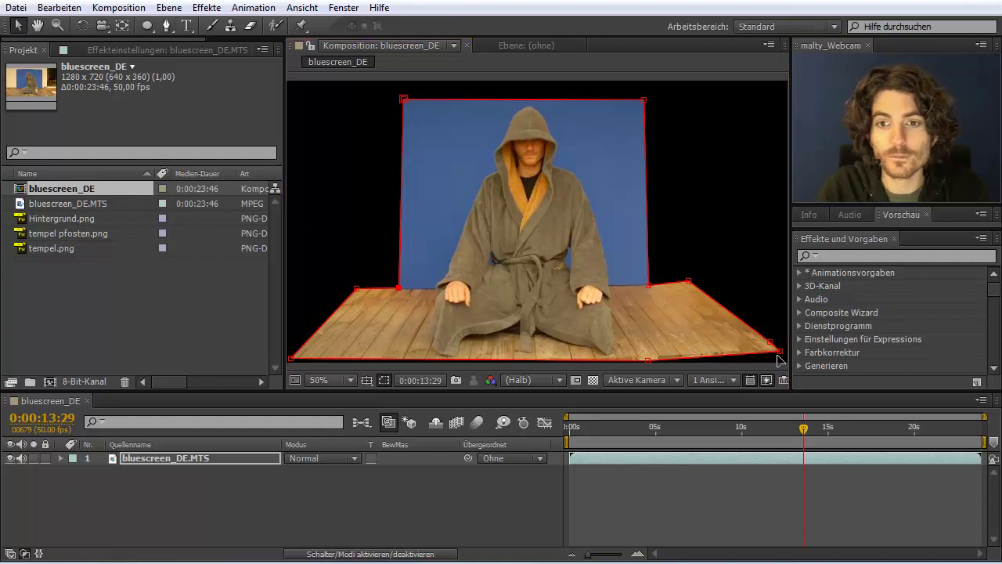
left_click_drag(783, 357, 782, 357)
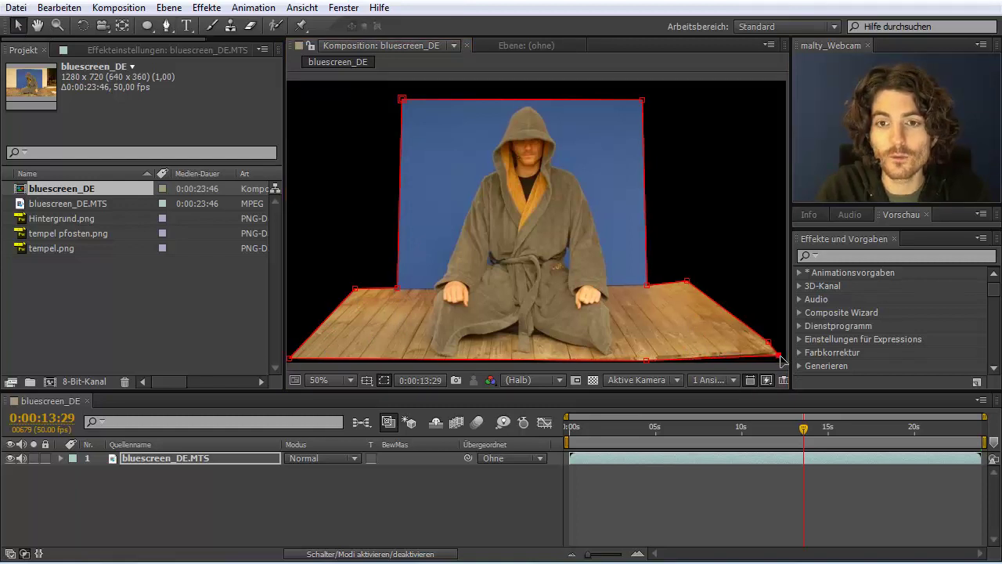
left_click(778, 354)
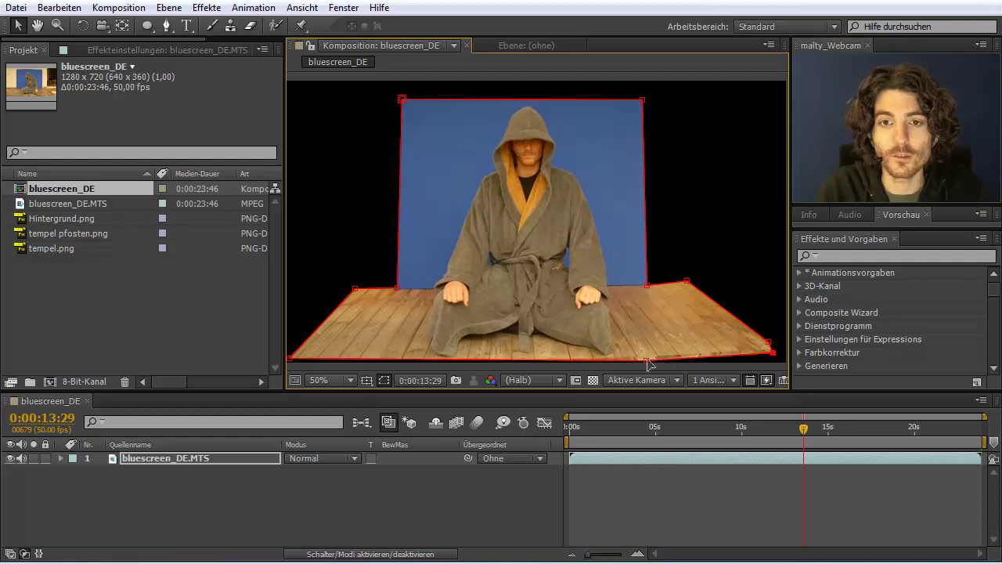
left_click(602, 364)
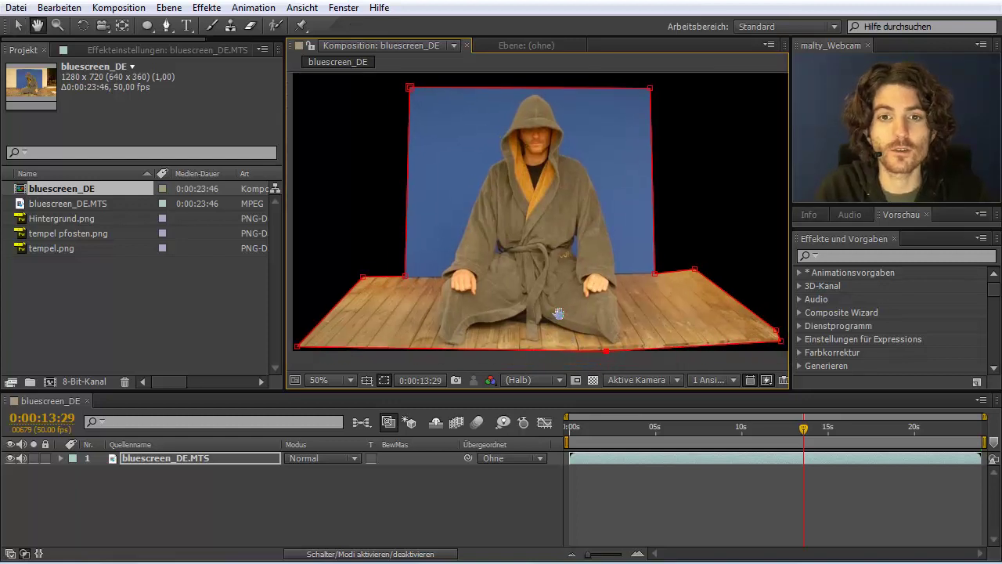
left_click_drag(315, 362, 328, 334)
left_click(304, 331)
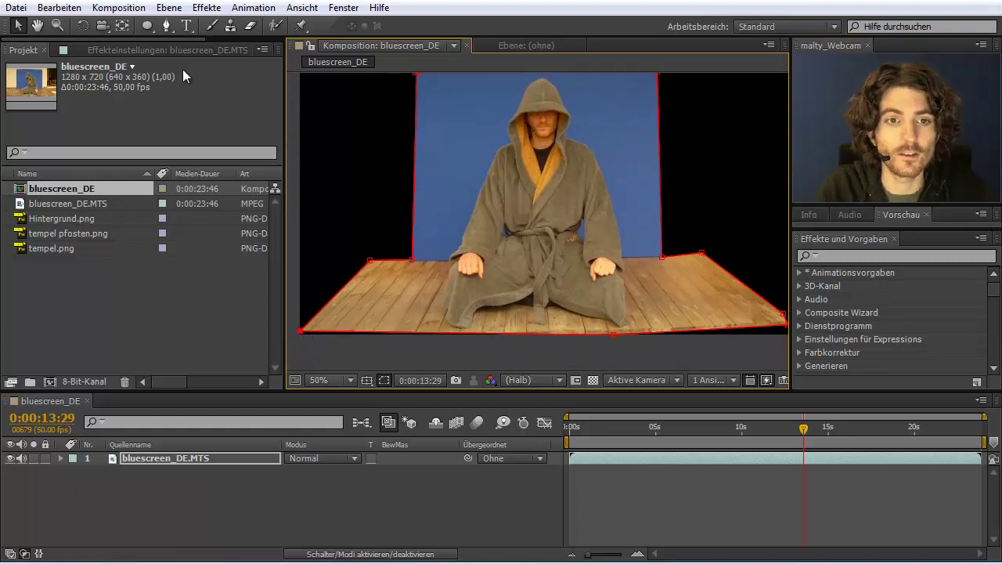
Add a vertex near the lower-left corner and drag it at 200% zoom to straighten the edge
left_click_drag(166, 25, 206, 41)
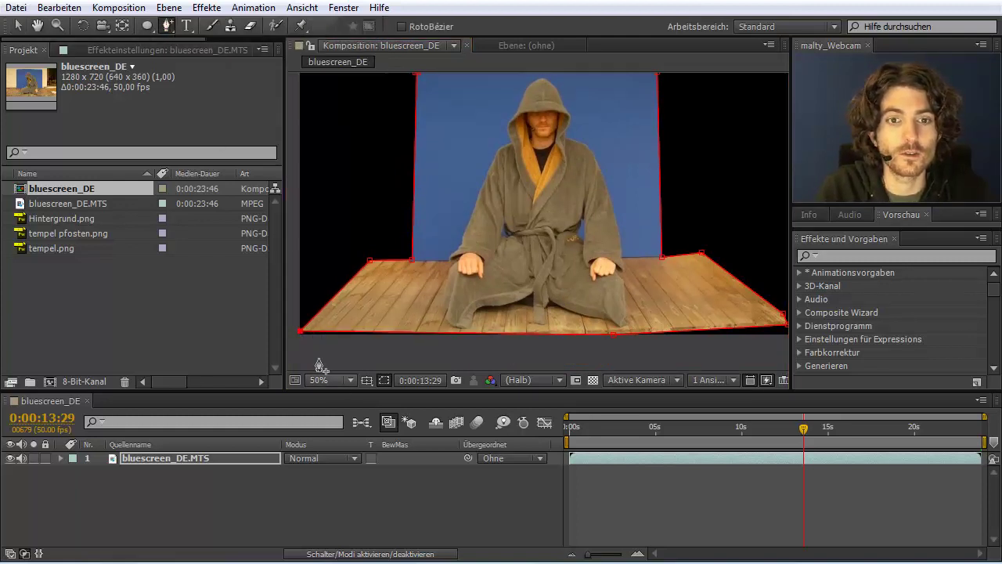
left_click(314, 332)
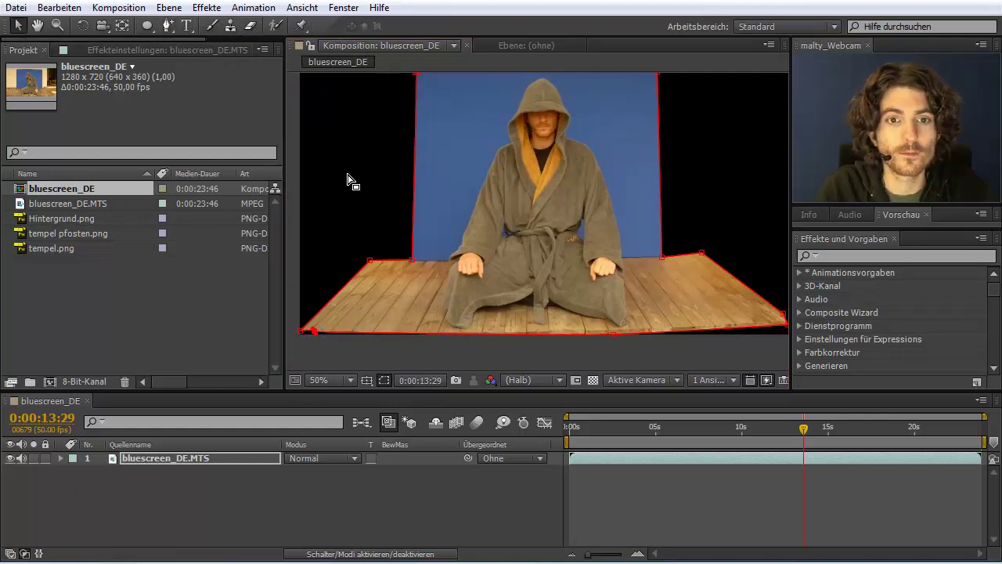
left_click_drag(377, 241, 436, 186)
key("v")
scroll(379, 280, "up", 4)
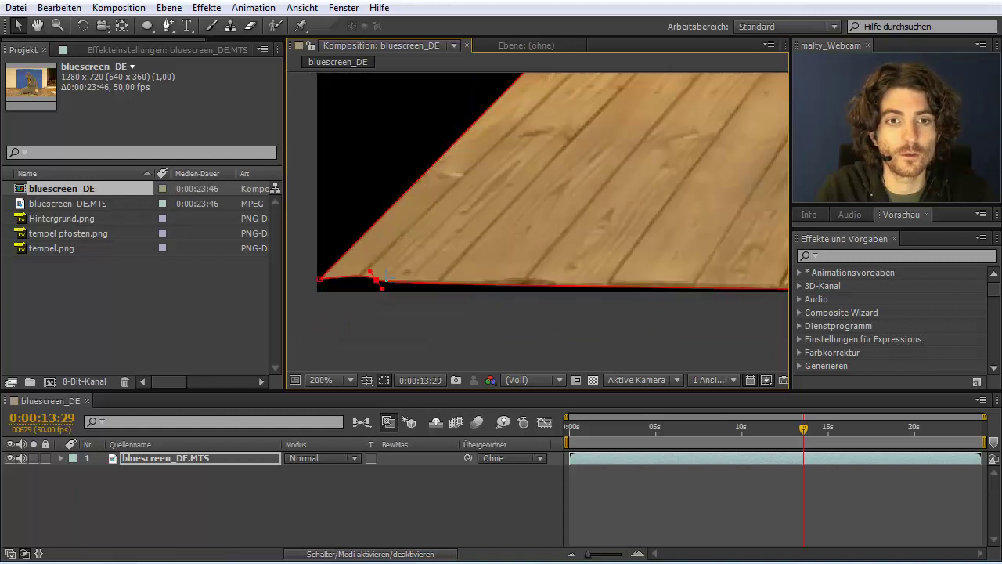
left_click_drag(373, 278, 326, 291)
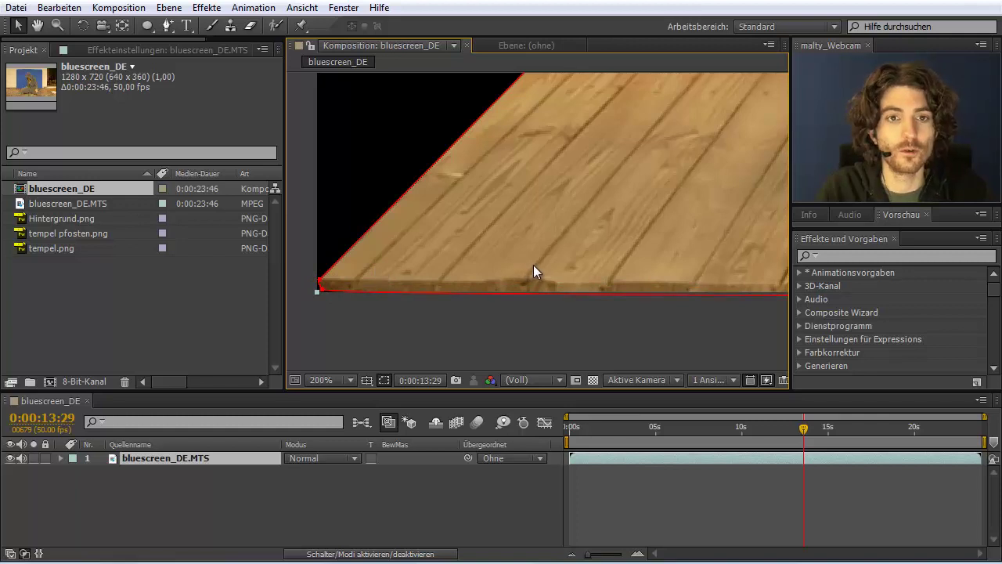
scroll(533, 265, "down", 1)
scroll(553, 258, "down", 2)
mouse_move(705, 217)
left_mouse_down()
mouse_move(534, 209)
mouse_move(502, 238)
left_mouse_up()
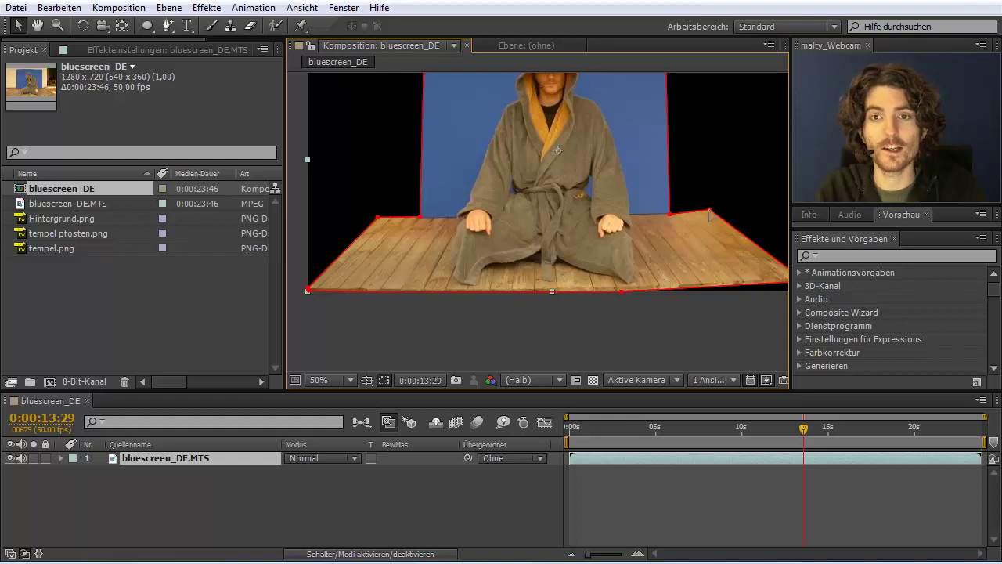
left_click_drag(709, 210, 713, 213)
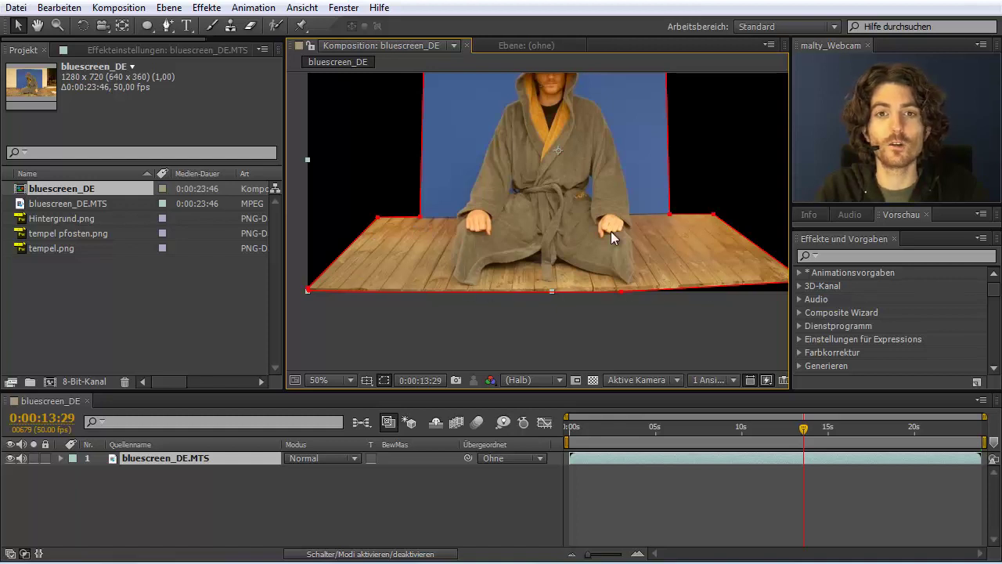
key("h")
left_click_drag(614, 198, 609, 266)
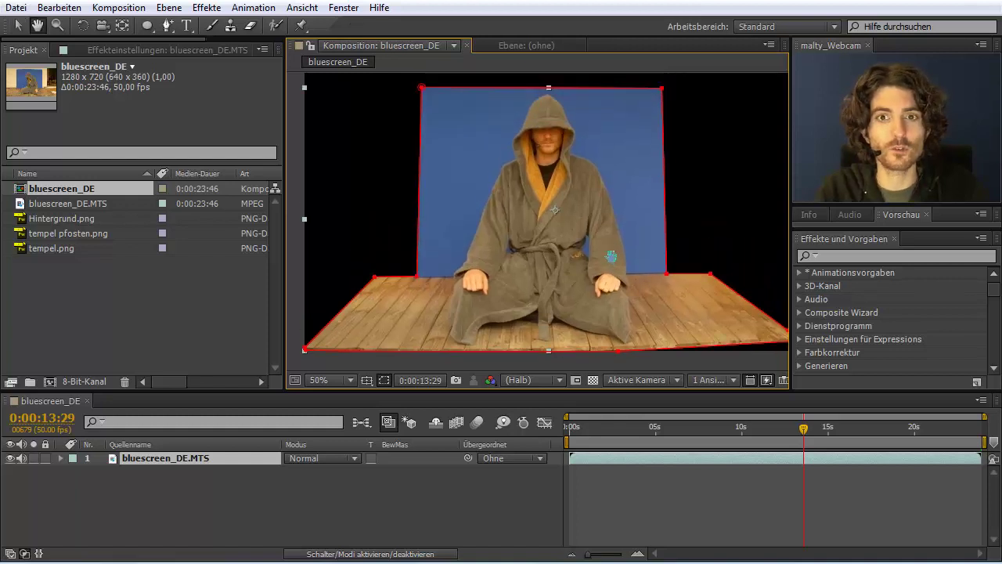
key("v")
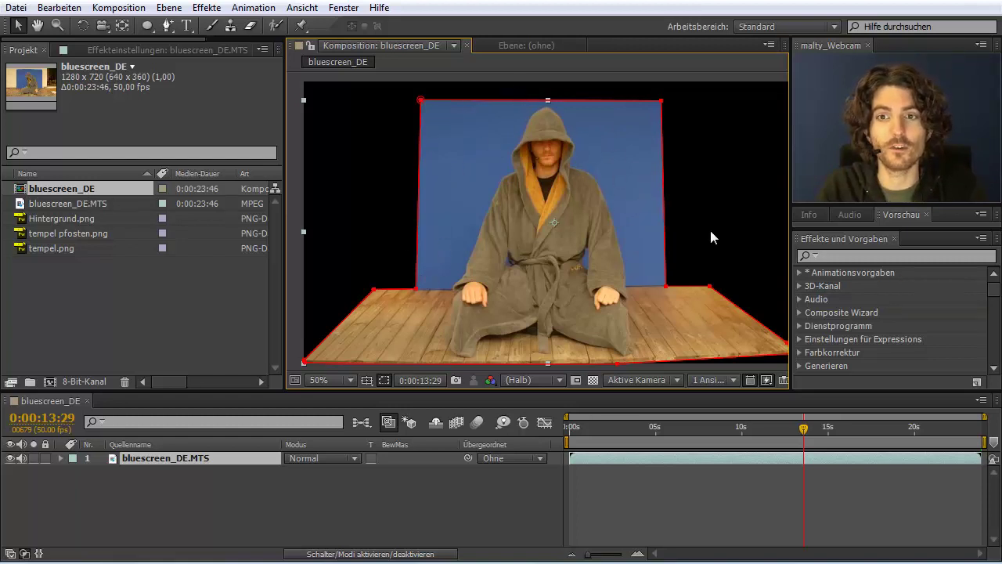
Search Effects & Presets for 'KeyL' and apply Keylight (1.2) to the bluescreen_DE.MTS layer
left_click(861, 256)
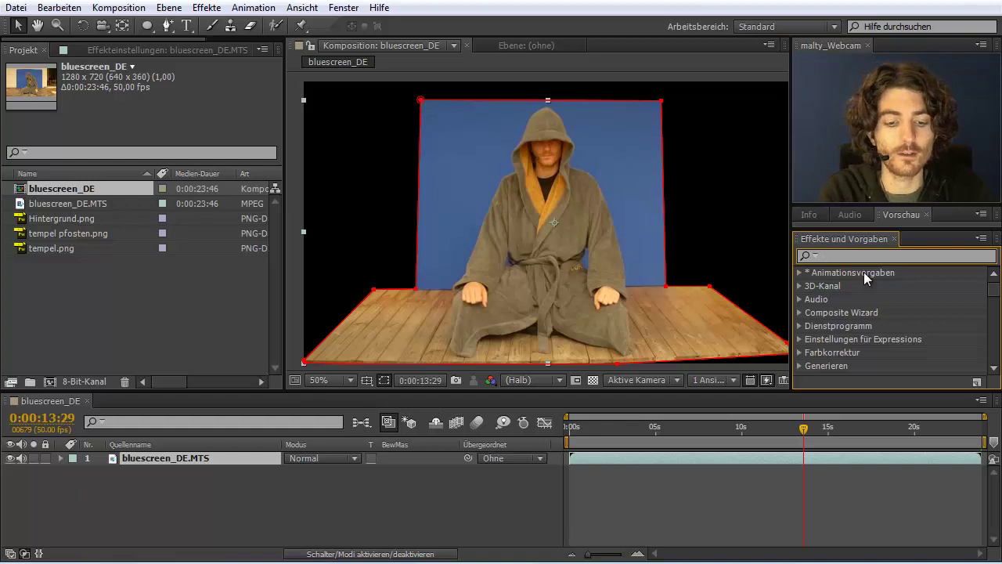
type("KeyL")
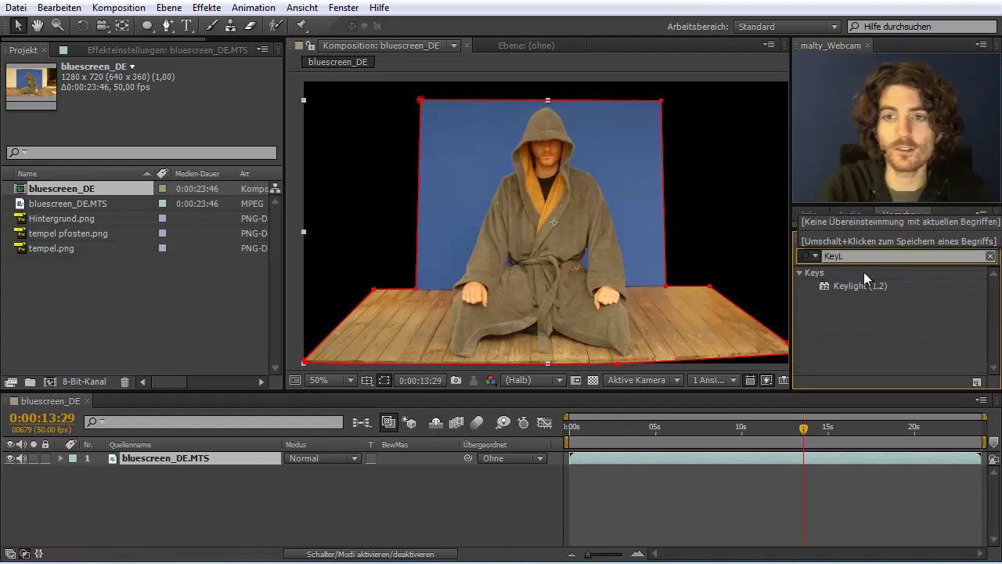
left_click(847, 286)
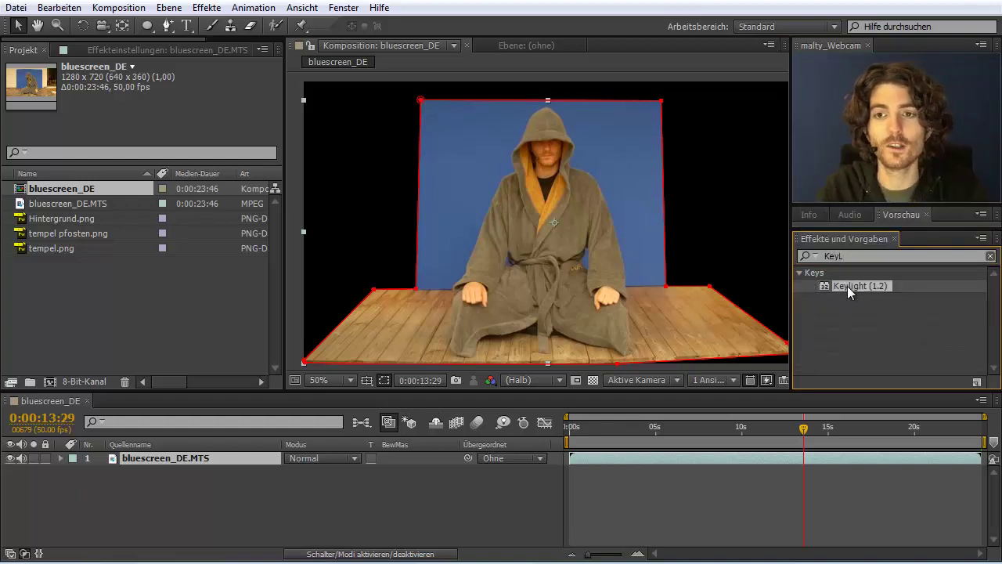
mouse_move(849, 286)
left_mouse_down()
mouse_move(193, 470)
mouse_move(191, 457)
left_mouse_up()
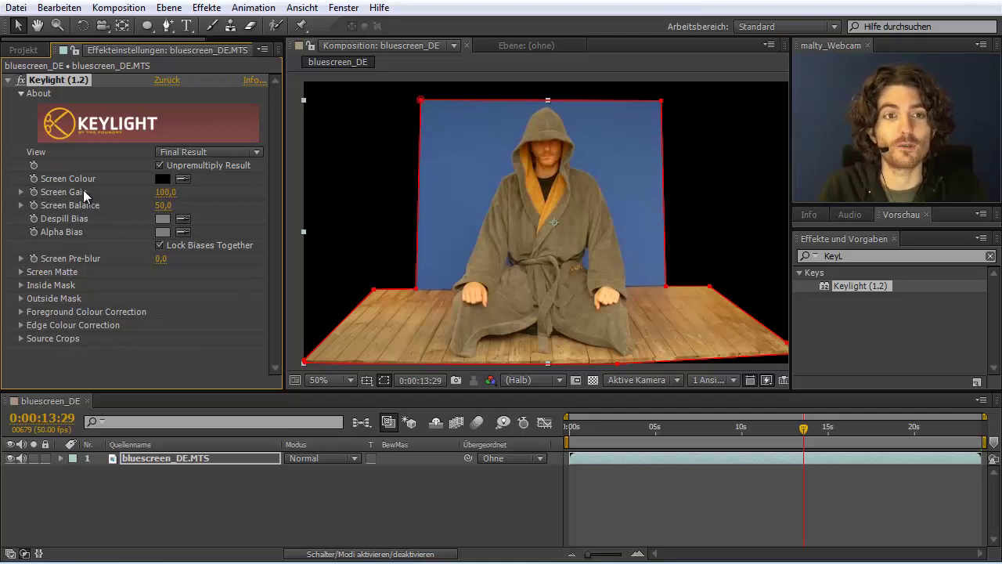
Sample the blue backdrop with Keylight's Screen Colour eyedropper and enable the transparency grid
left_click(183, 178)
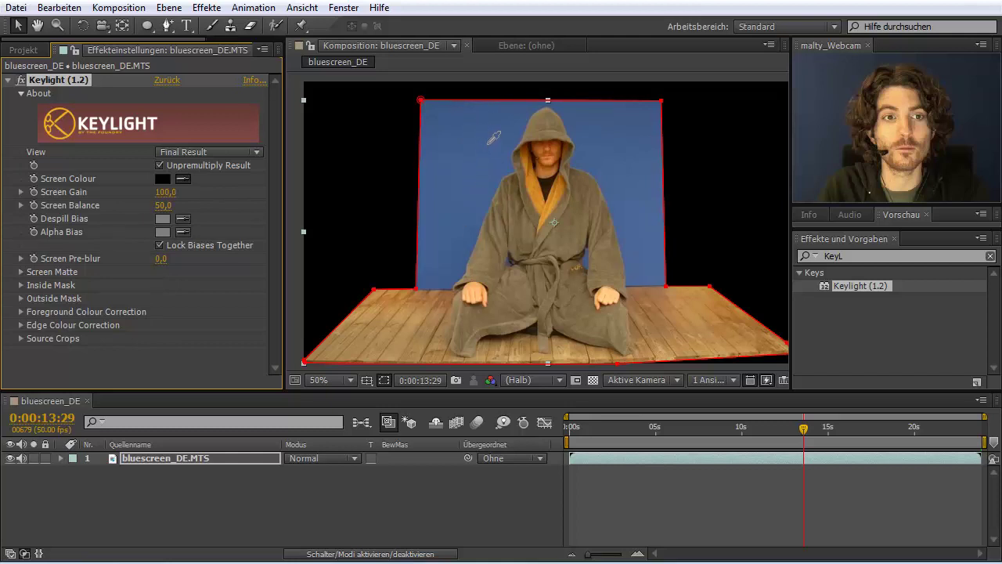
left_click(491, 147)
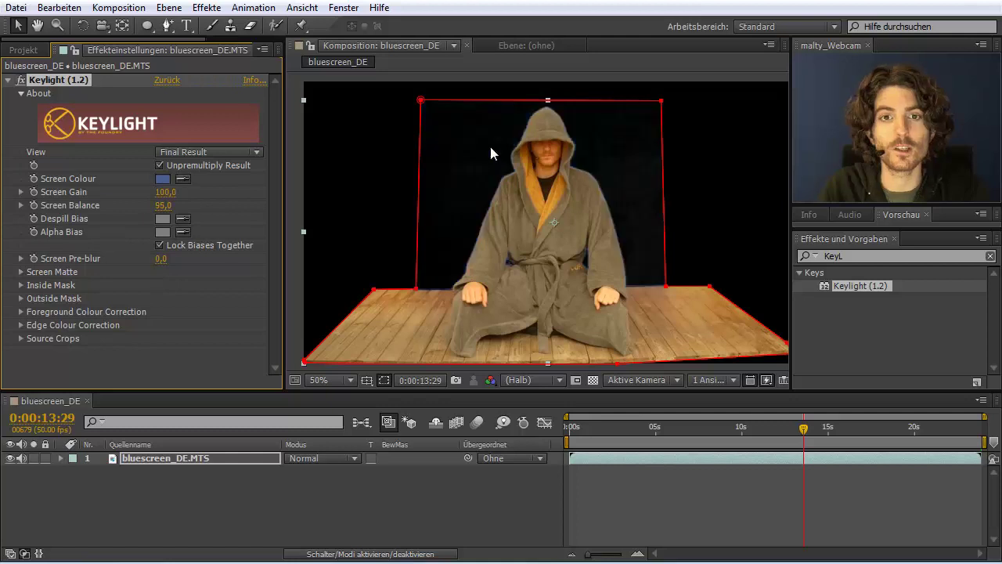
left_click(592, 381)
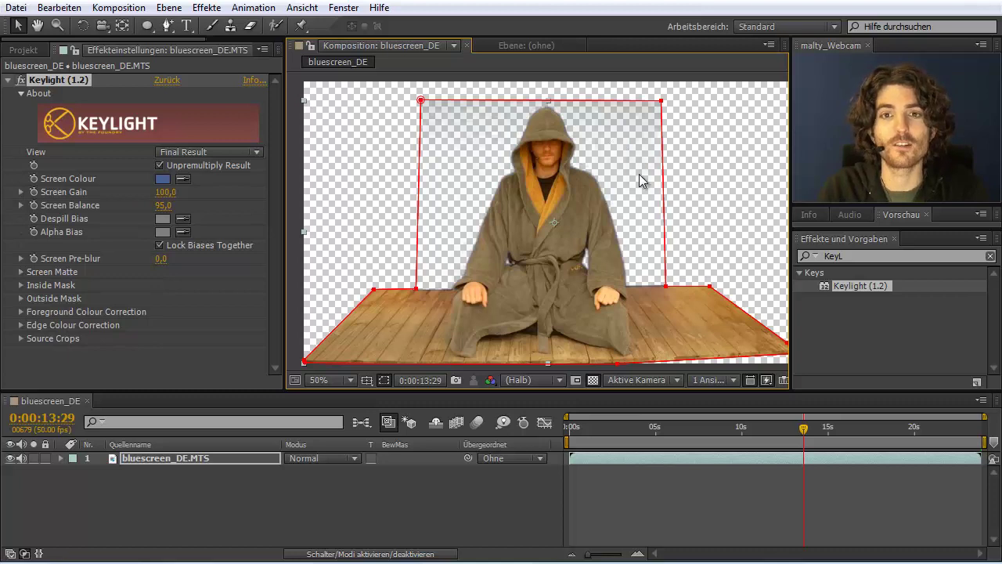
Inspect the hood edge up close, return to 50% on the platform, and open Keylight's View list
scroll(628, 161, "up", 4)
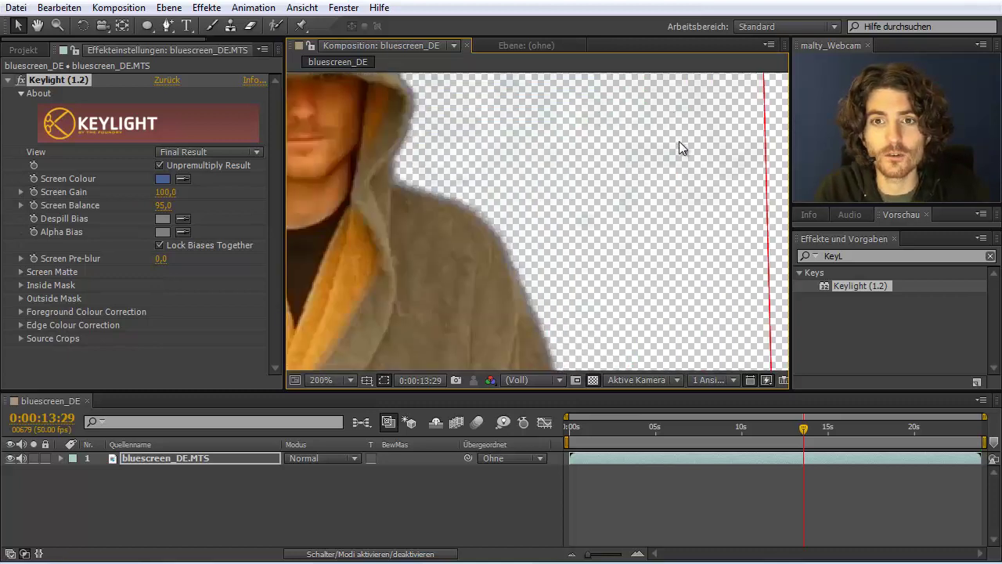
scroll(653, 227, "down", 2)
scroll(653, 231, "down", 2)
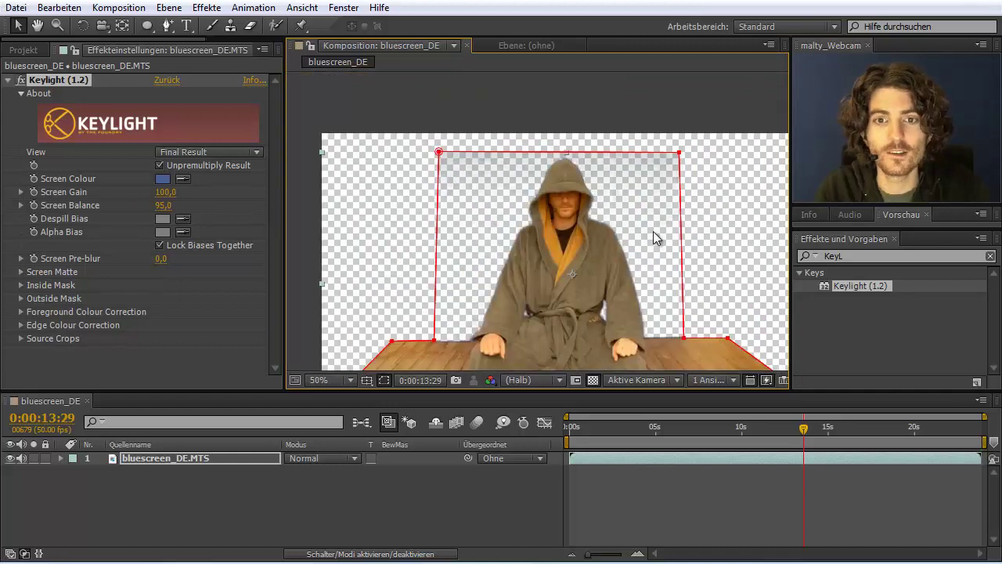
left_click_drag(680, 282, 656, 226)
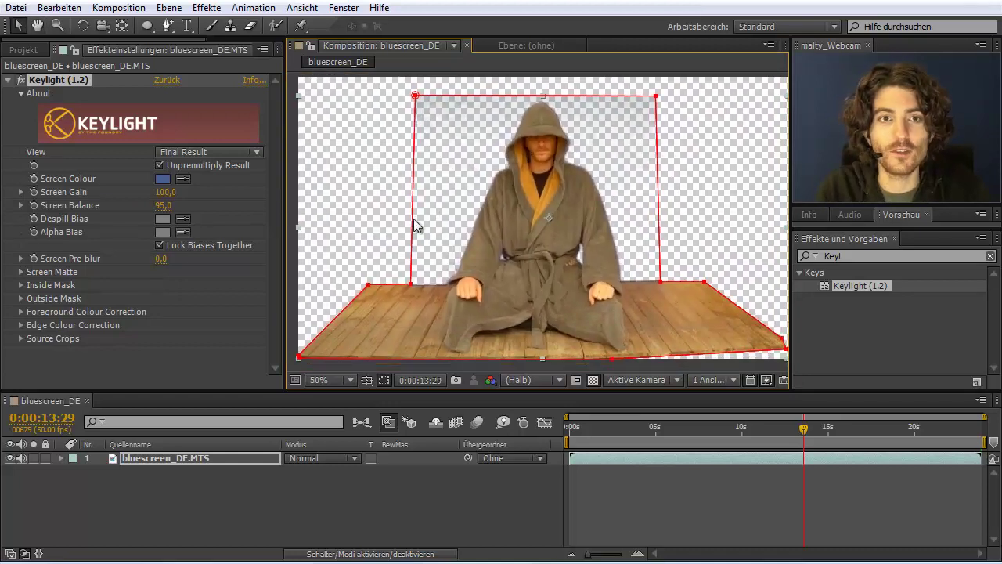
left_click(199, 154)
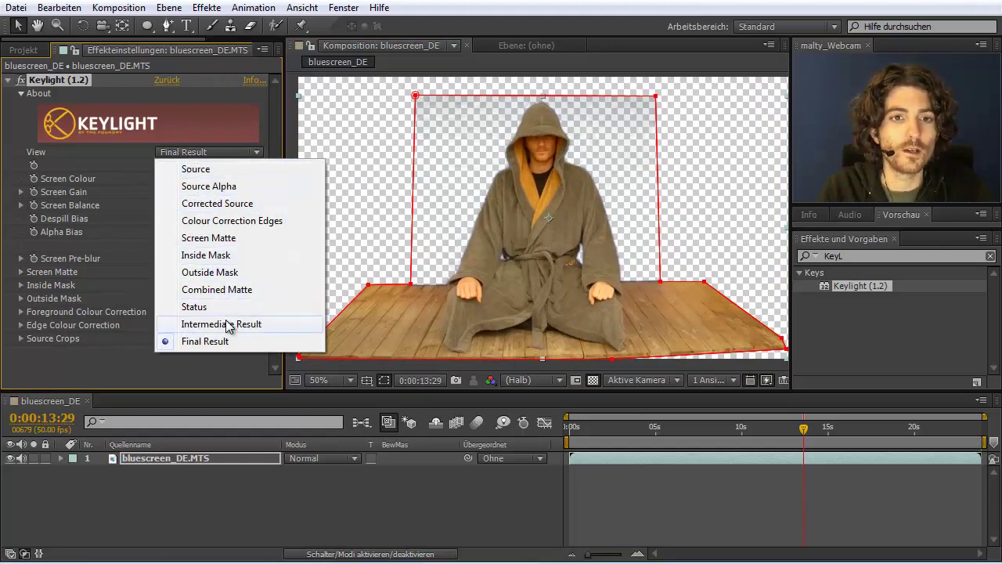
Switch Keylight's View to Status to expose grey semi-transparent areas and black specks
left_click(196, 307)
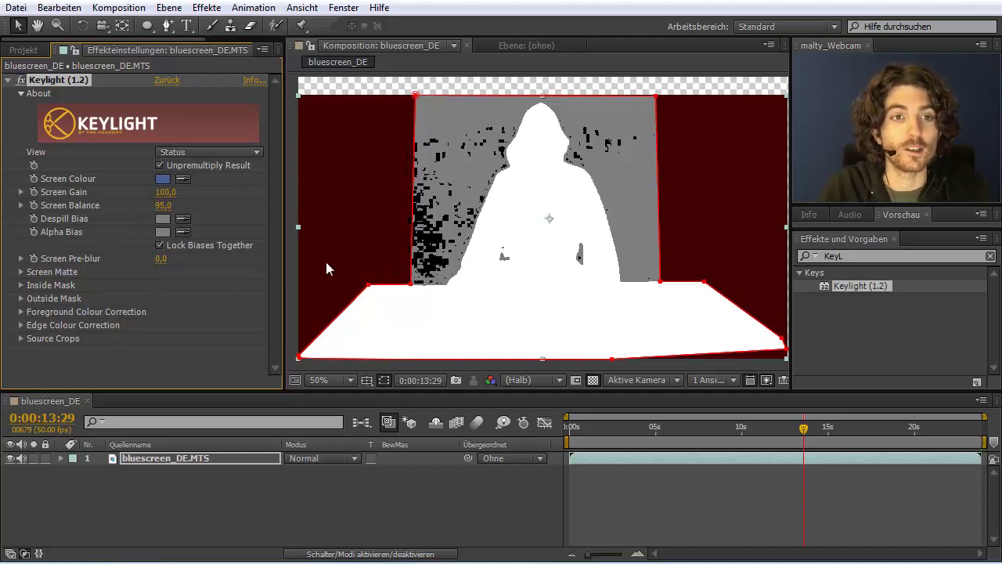
Expand Screen Matte, test Clip Black, then set Screen Gain to 115 and Screen Balance to 81
left_click(21, 271)
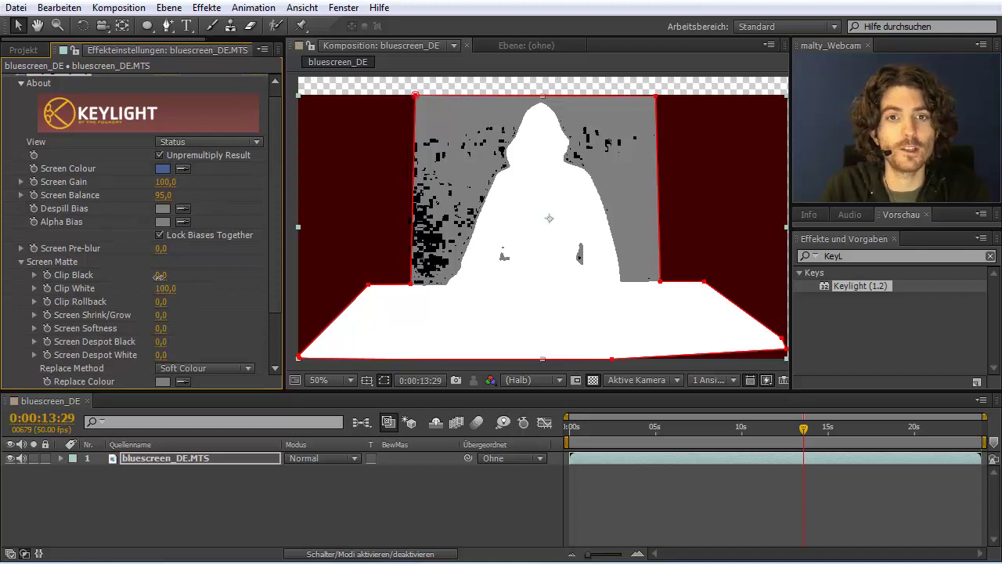
mouse_move(160, 275)
left_mouse_down()
mouse_move(168, 274)
mouse_move(148, 272)
left_mouse_up()
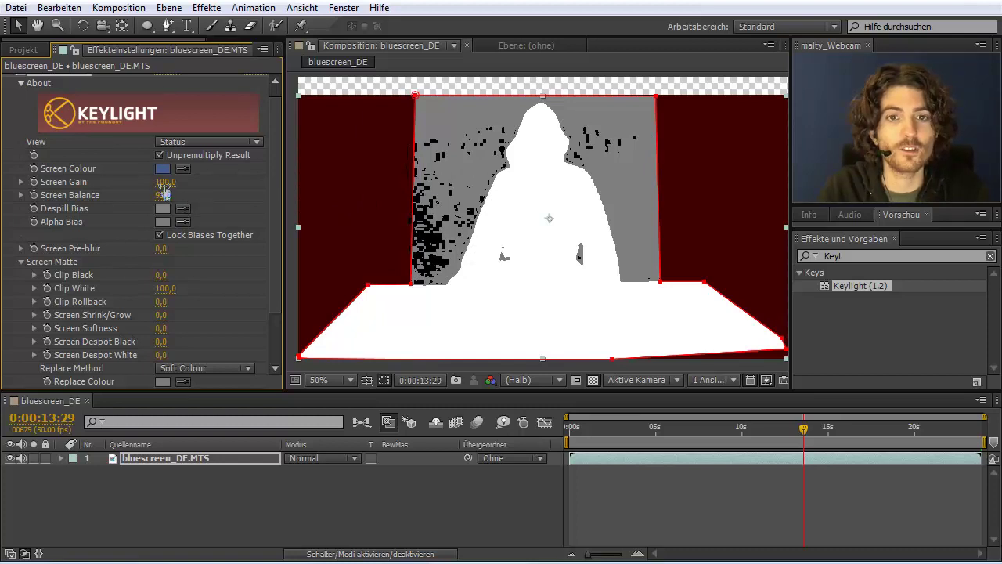
left_click_drag(165, 184, 171, 182)
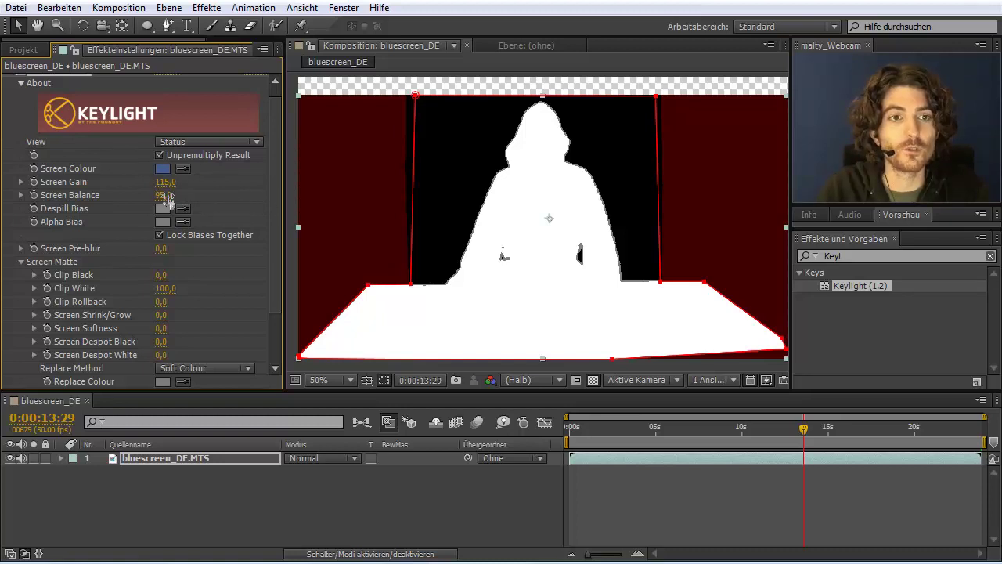
left_click_drag(166, 185, 166, 186)
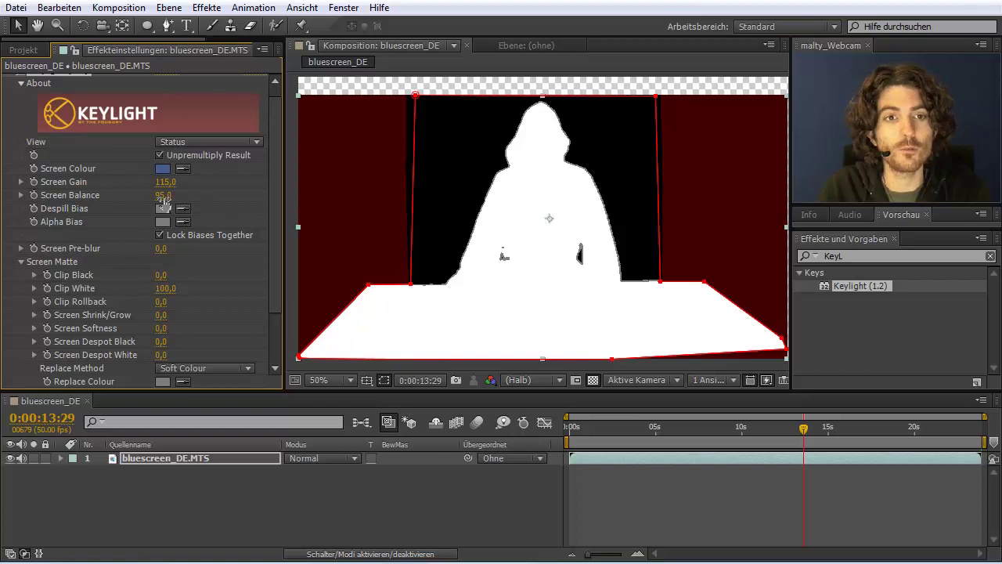
left_click_drag(164, 201, 122, 197)
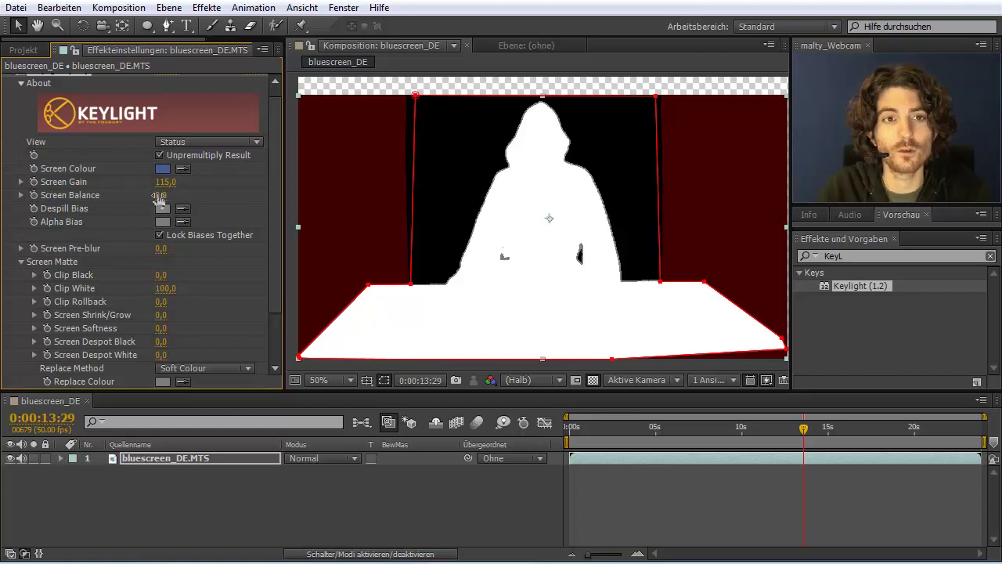
left_click_drag(159, 199, 179, 197)
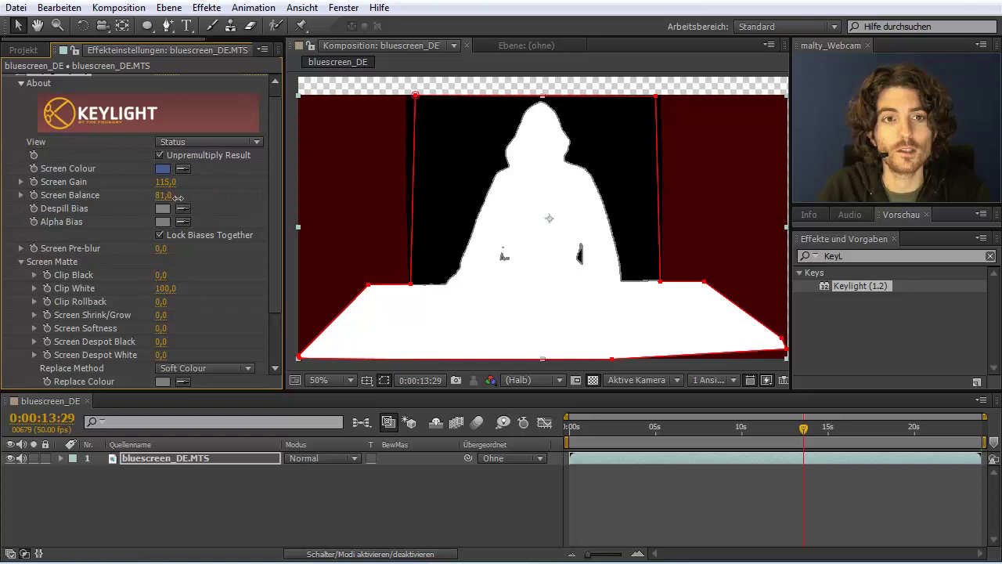
Return Keylight's Screen Balance to 95 so the Status matte backdrop turns solid black
left_click_drag(188, 198, 190, 199)
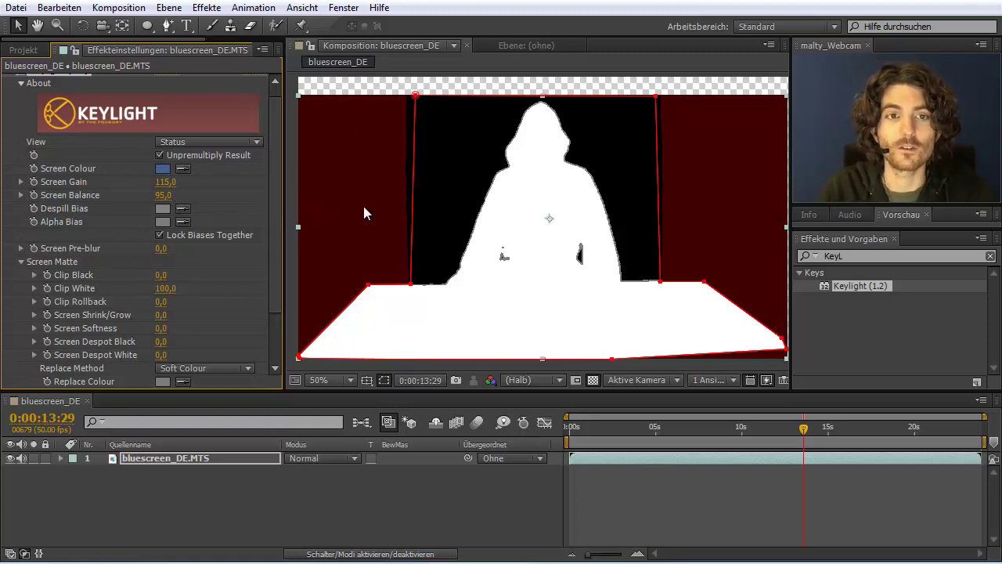
Compare Keylight's Source view with the Final Result, then show the Projekt panel again
left_click(257, 143)
left_click(236, 165)
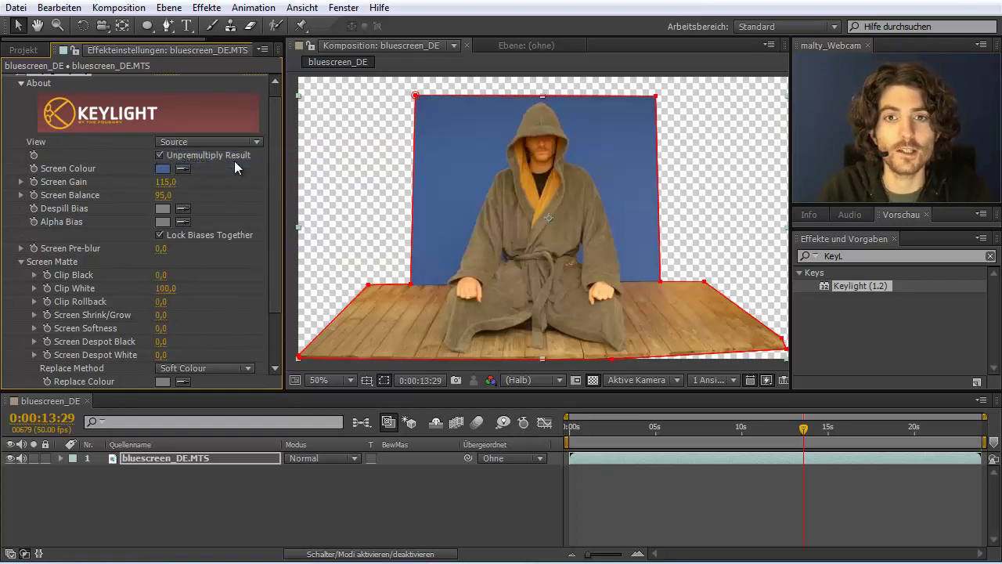
left_click(264, 141)
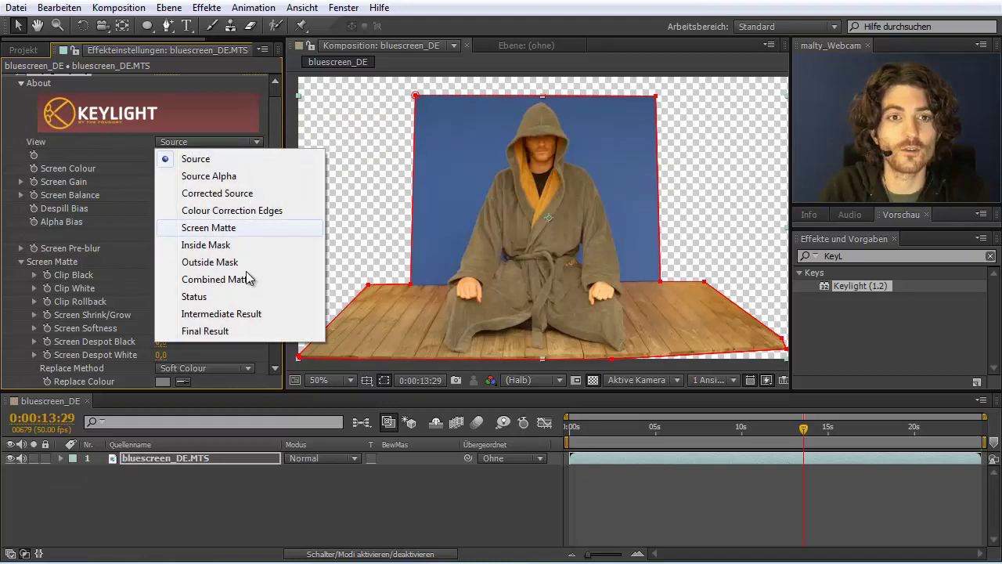
left_click(233, 329)
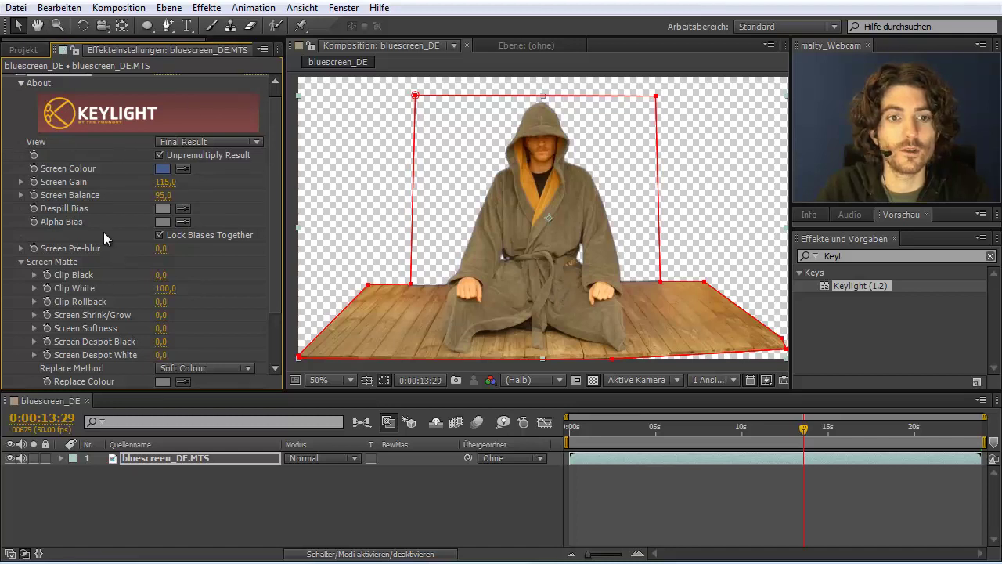
left_click(24, 51)
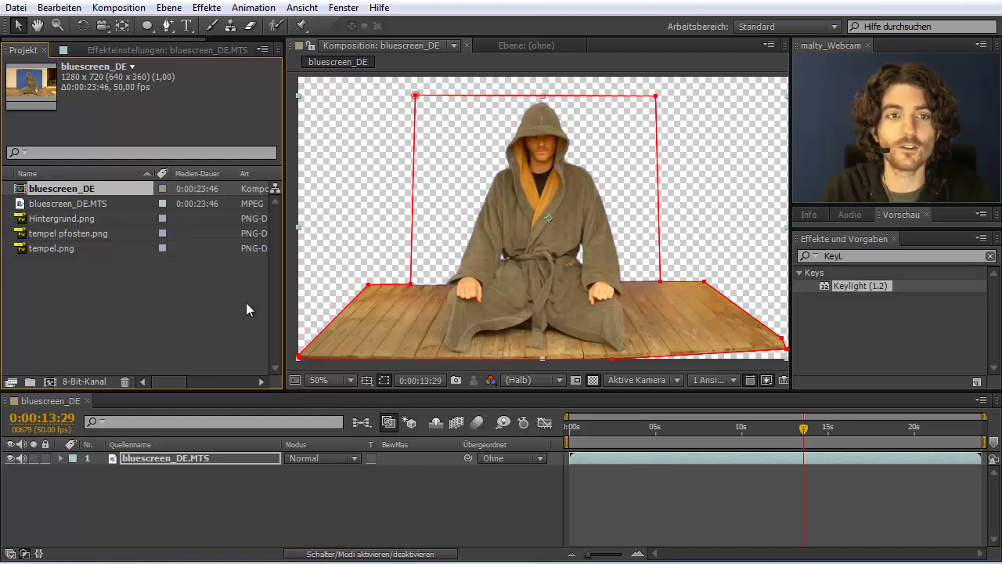
left_click(120, 298)
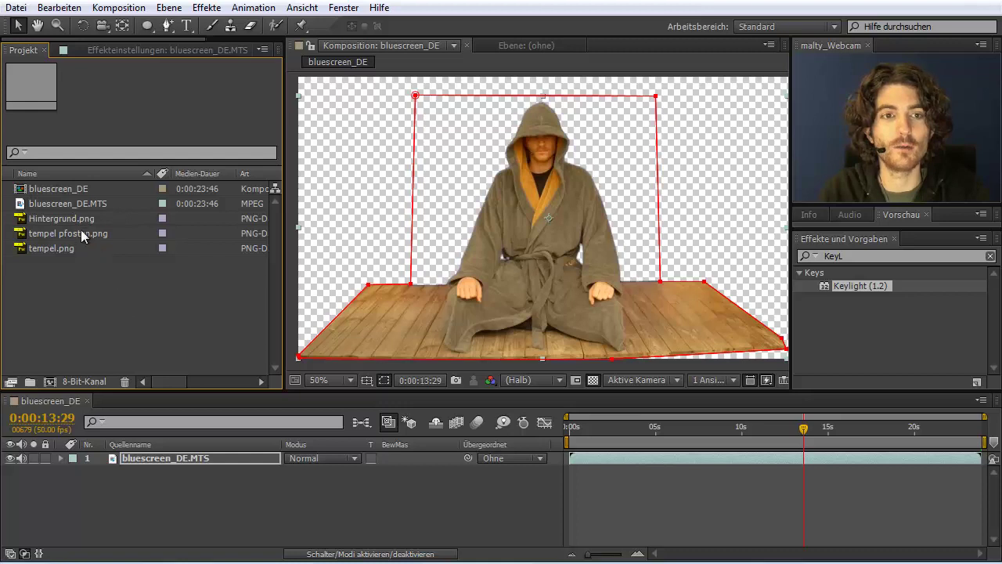
left_click(62, 188)
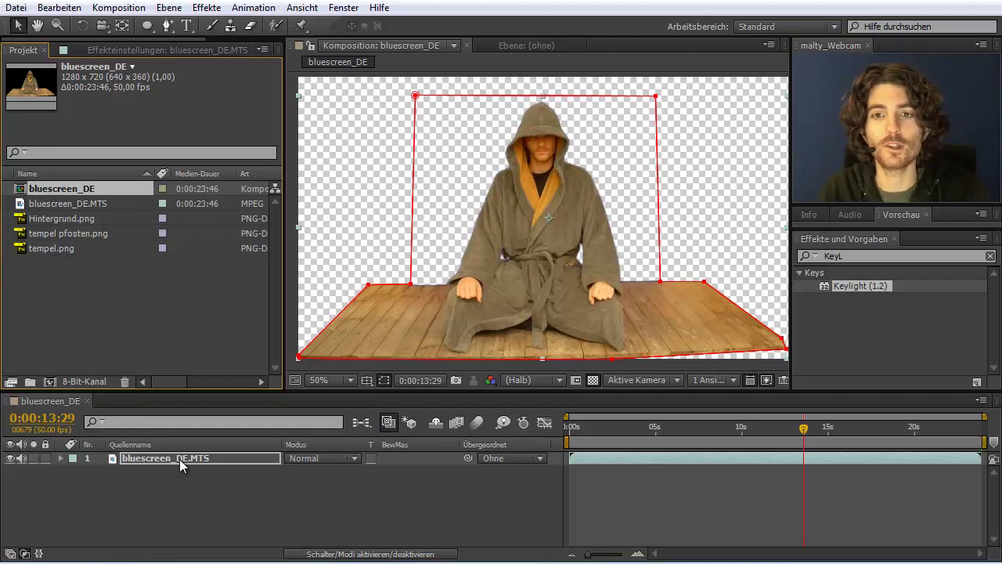
left_click(155, 321)
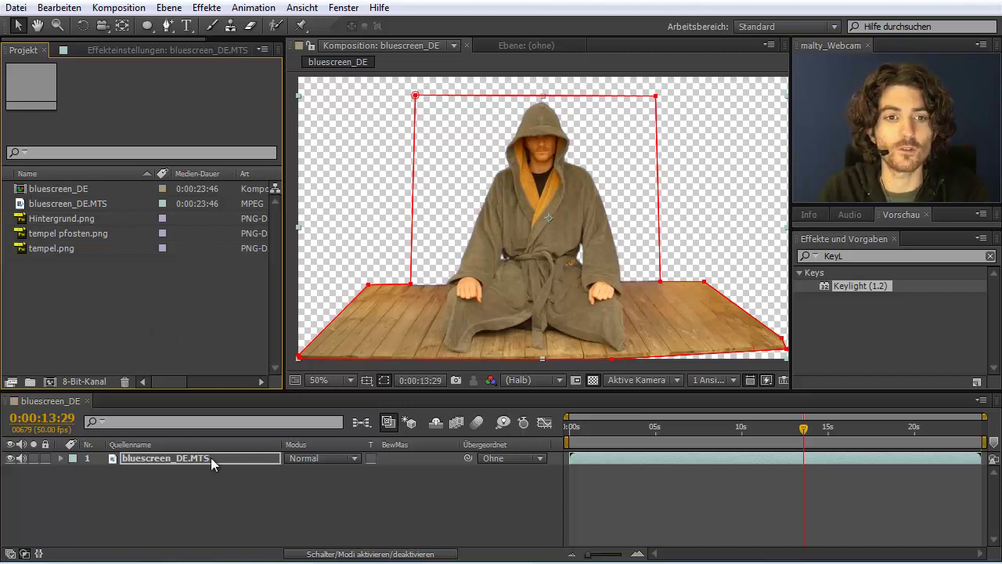
left_click(314, 490)
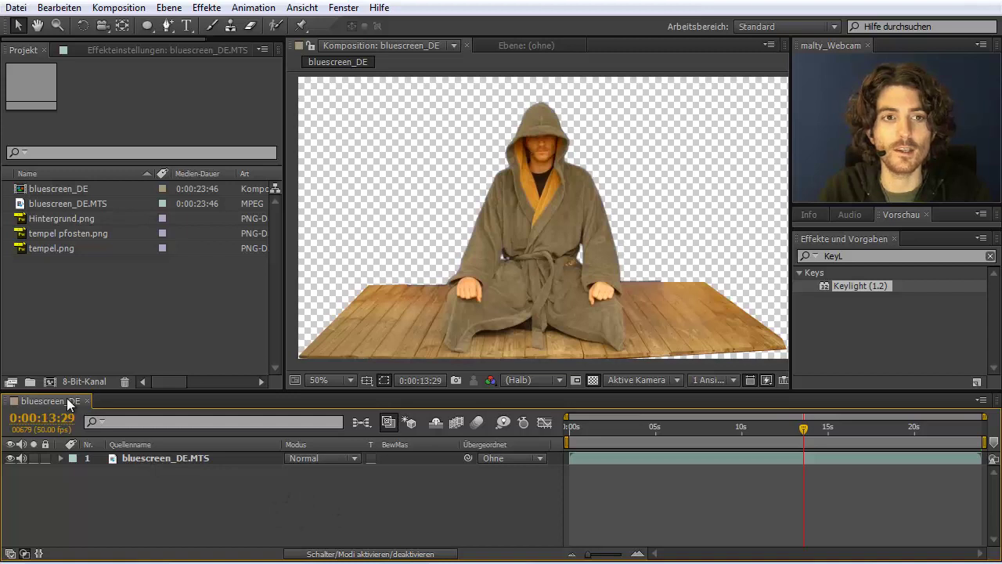
left_click(67, 282)
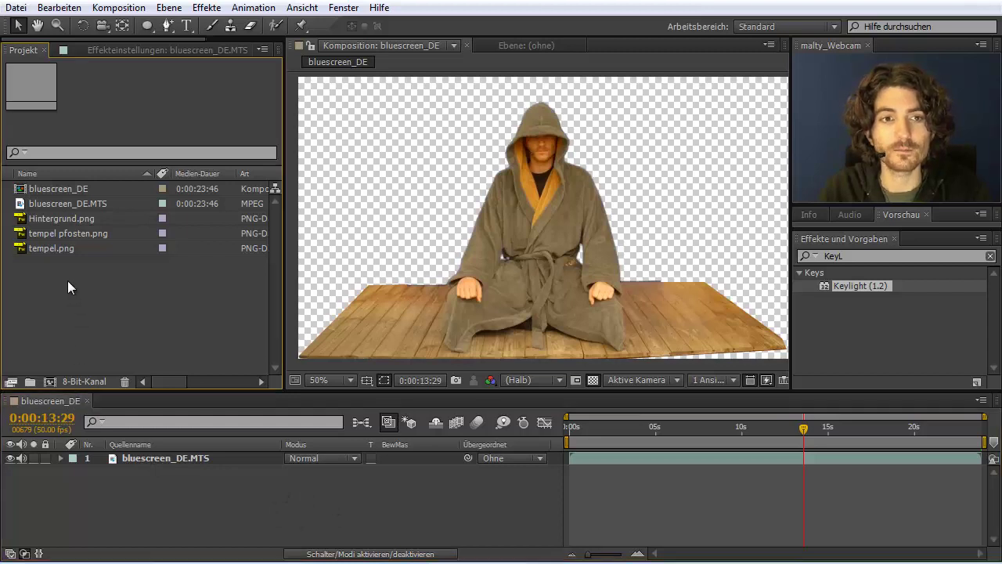
left_click(60, 218)
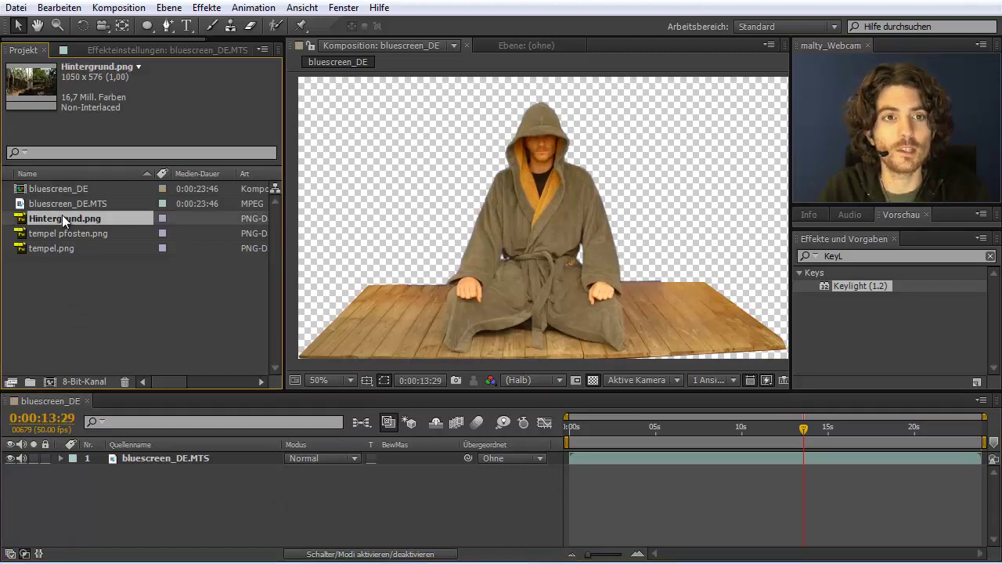
left_click_drag(62, 217, 49, 381)
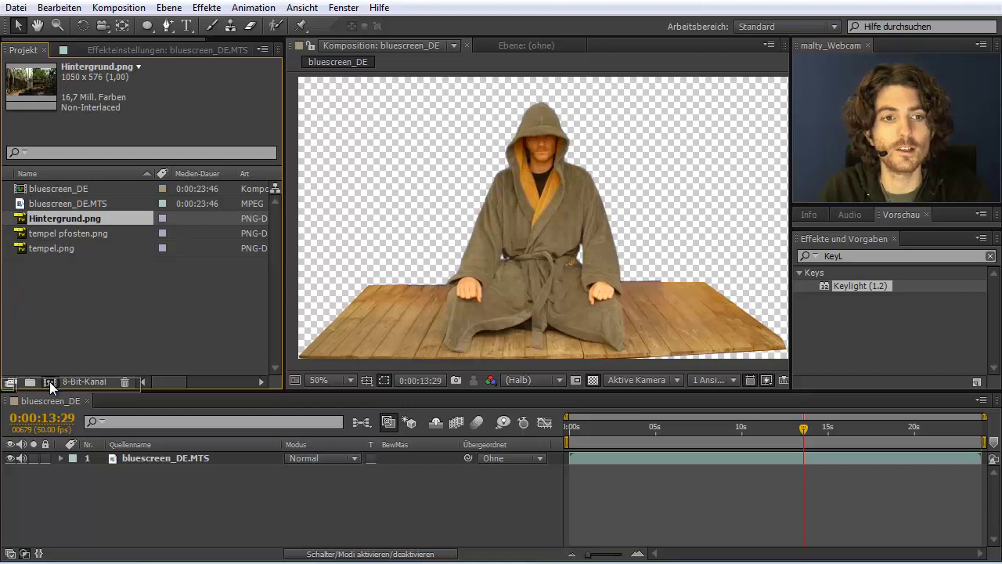
Create a Hintergrund composition from Hintergrund.png and scrub through it
left_click_drag(58, 222, 52, 383)
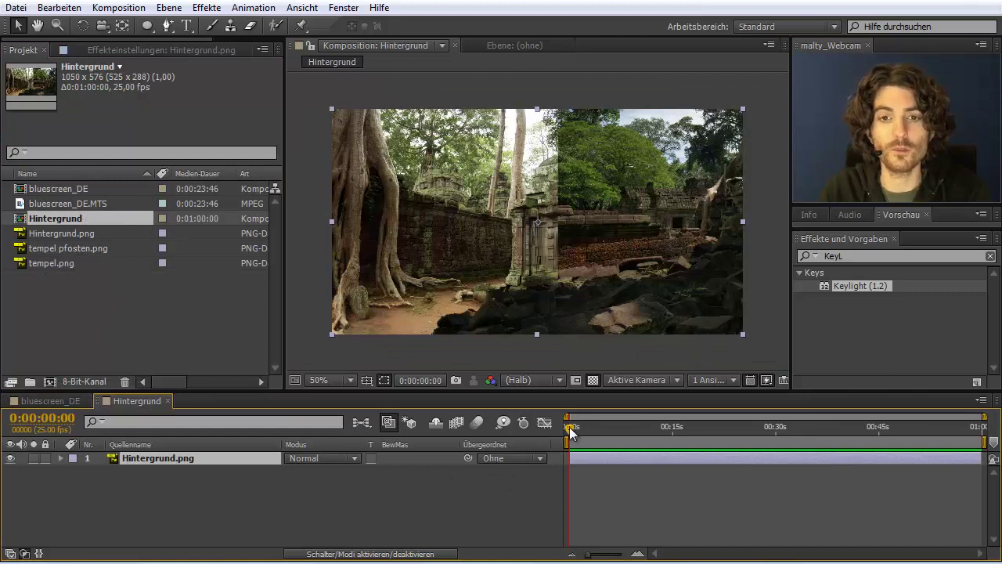
left_click_drag(570, 427, 490, 431)
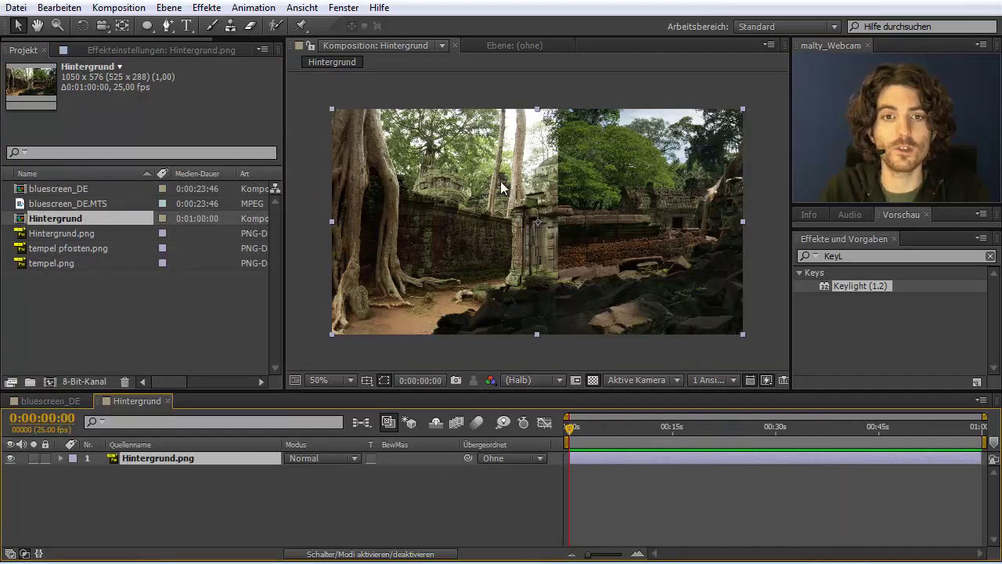
left_click(63, 295)
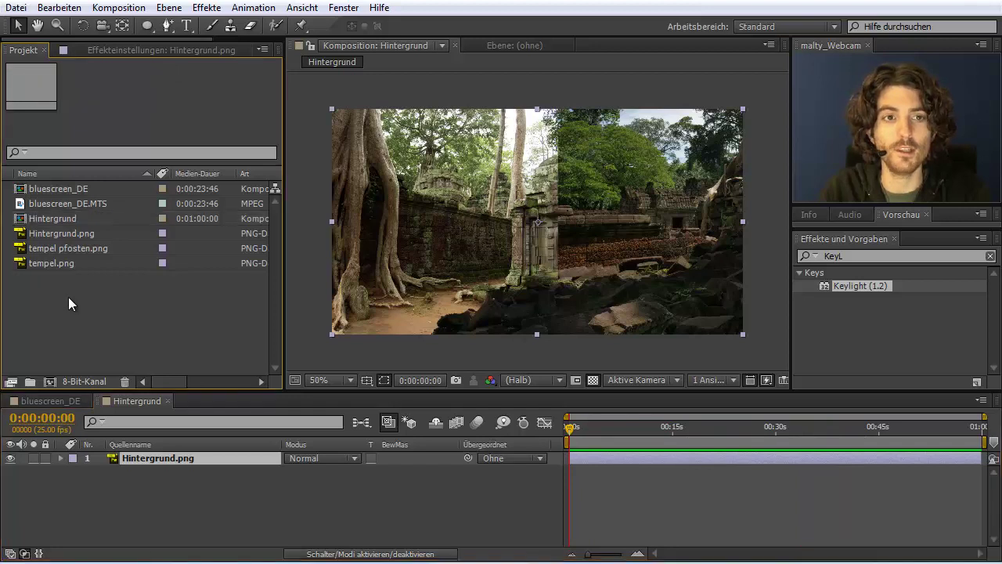
Add tempel.png to the Hintergrund timeline above the jungle background
left_click(59, 219)
left_click(76, 305)
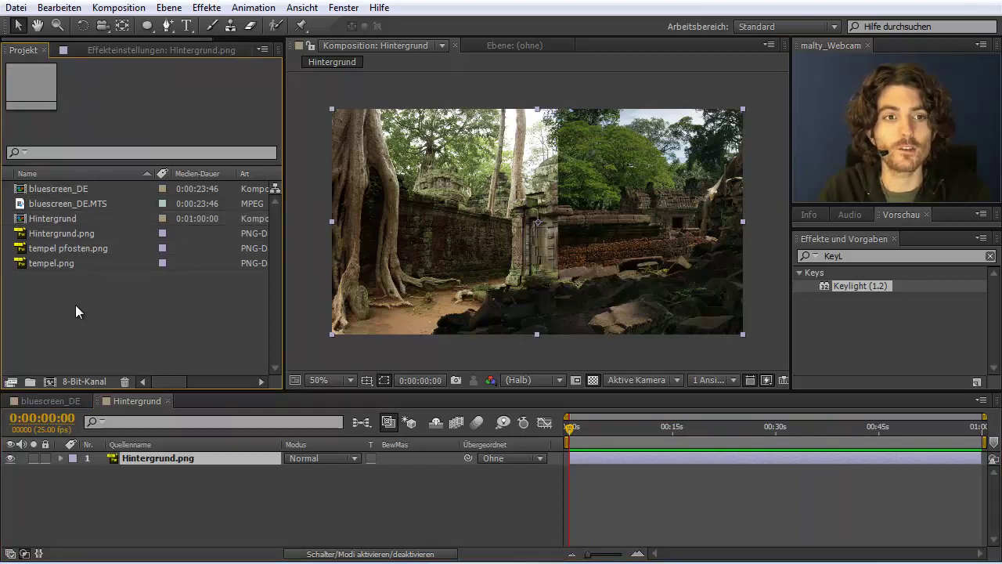
left_click_drag(52, 263, 115, 455)
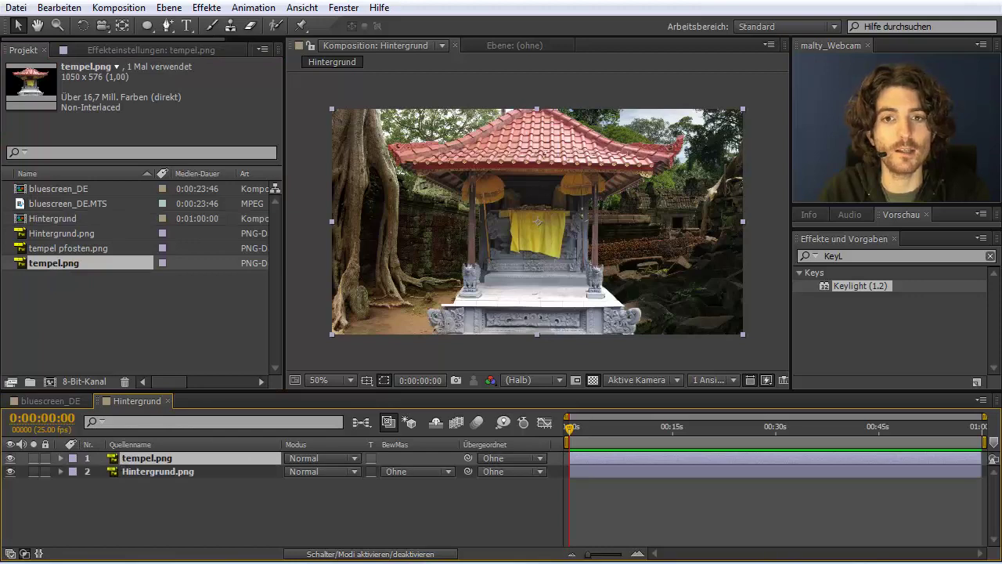
Nudge the tempel layer slightly left and down over the jungle ruins
left_click_drag(743, 222, 744, 220)
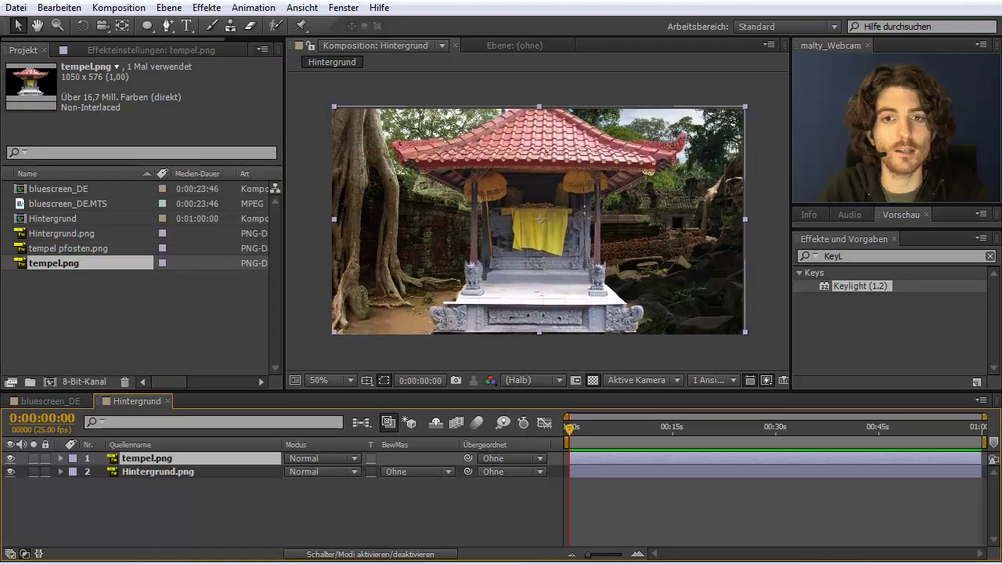
left_click(544, 259)
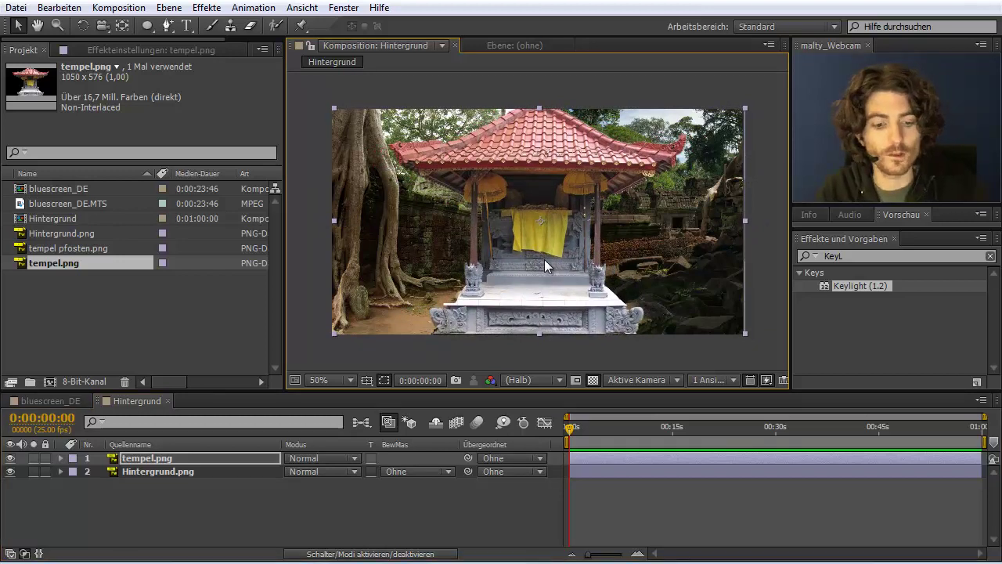
left_click_drag(544, 259, 542, 260)
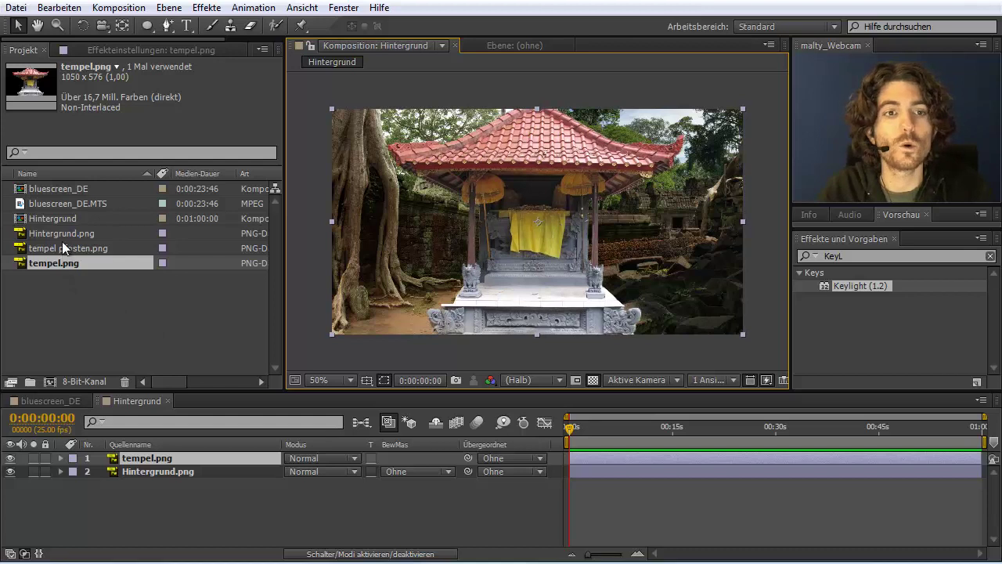
Review the project items, then add bluescreen_DE.MTS as the top layer of Hintergrund
left_click(61, 217)
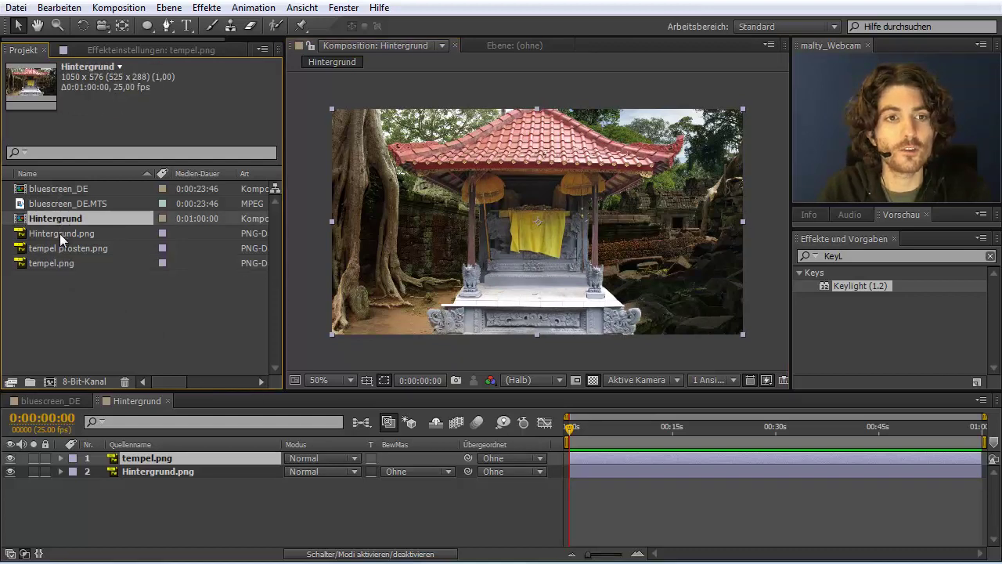
left_click(60, 233)
left_click(64, 247)
left_click(60, 261)
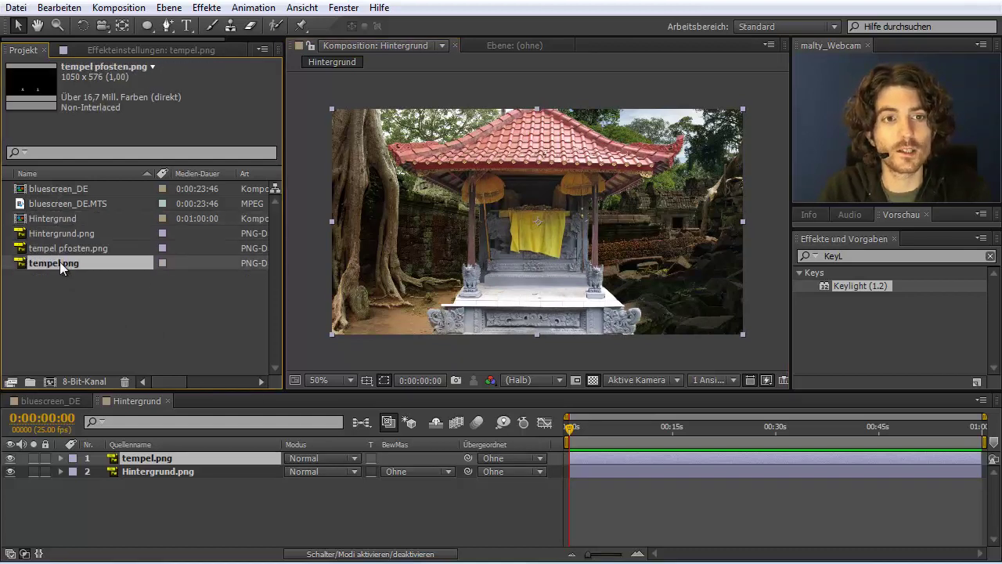
left_click(63, 203)
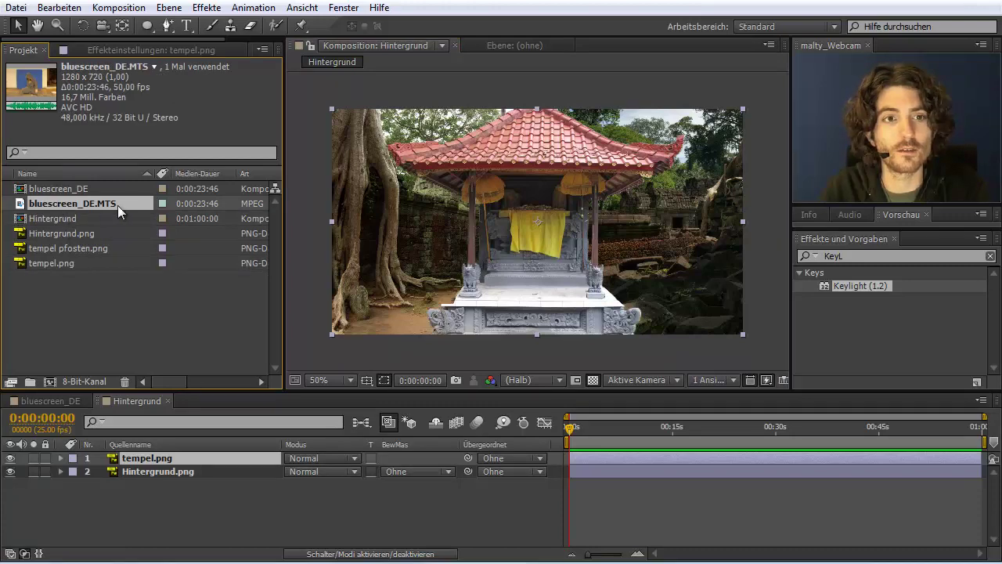
left_click_drag(117, 205, 135, 456)
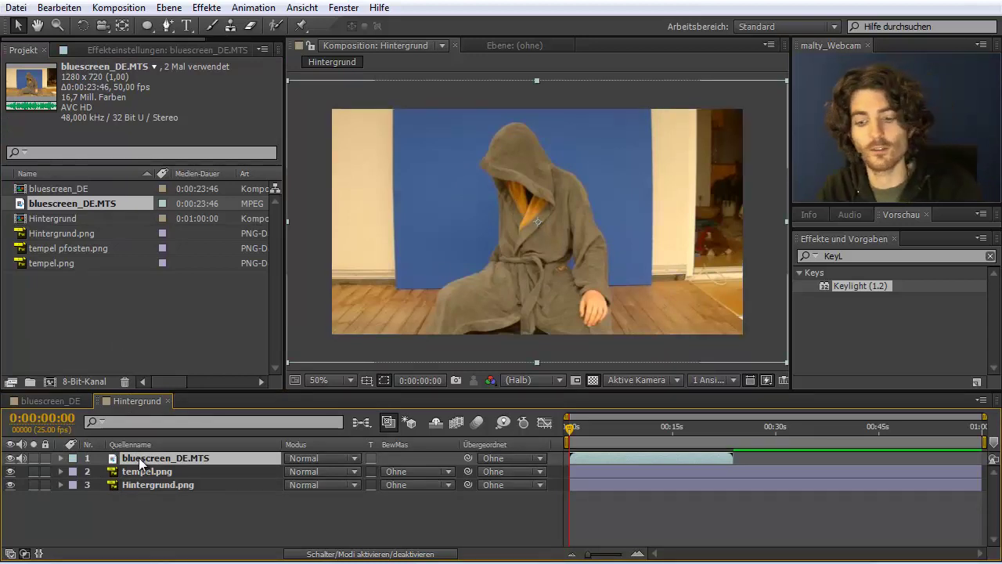
Swap the raw bluescreen_DE.MTS layer for the keyed bluescreen_DE composition at the top of Hintergrund
key("Delete")
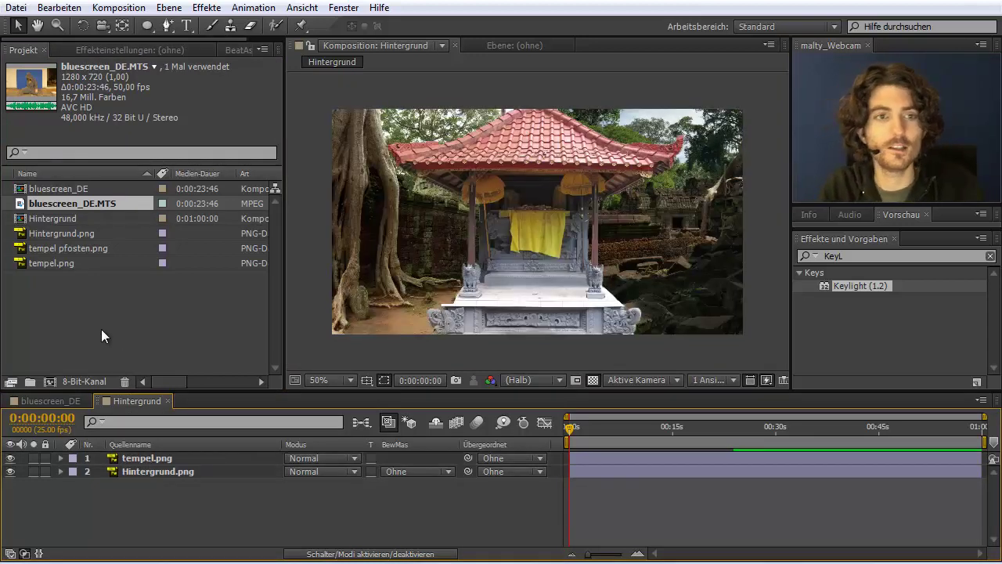
left_click(53, 219)
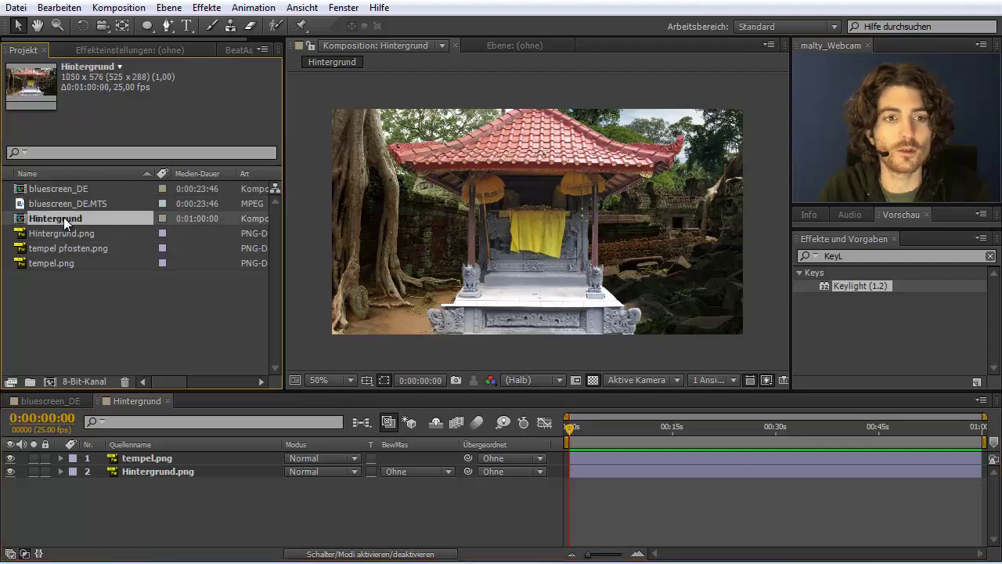
left_click(55, 187)
left_click_drag(56, 185, 131, 459)
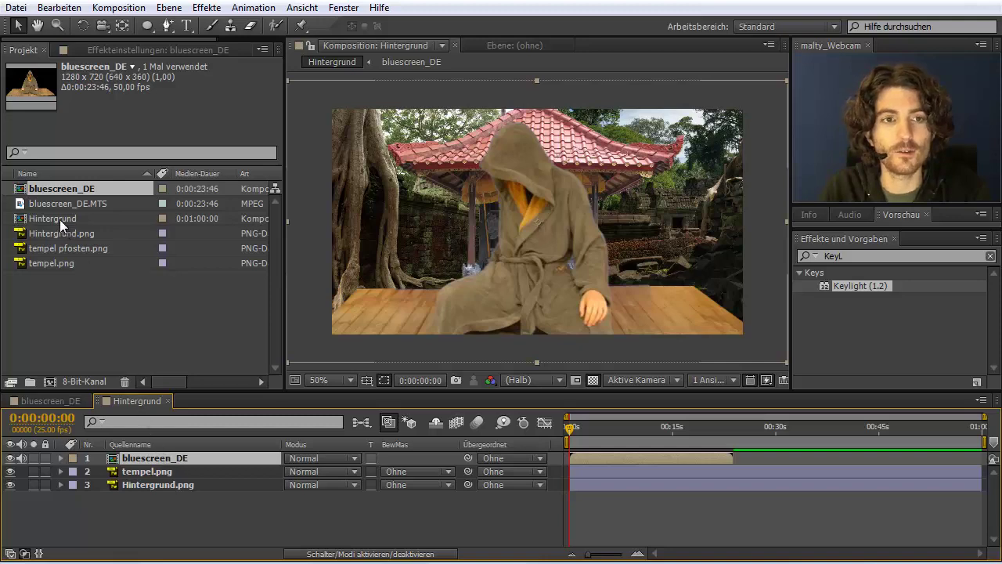
left_click(40, 400)
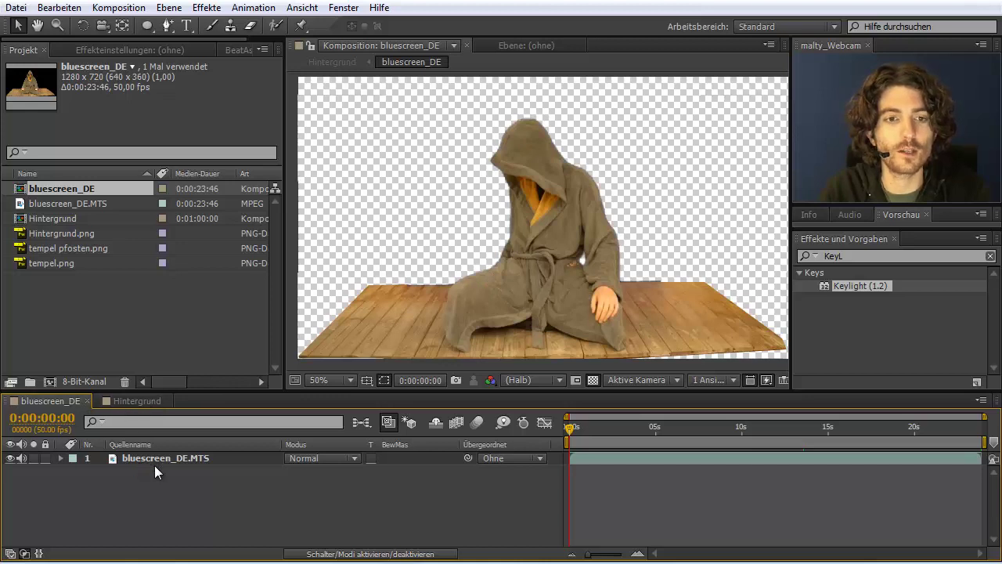
left_click(137, 400)
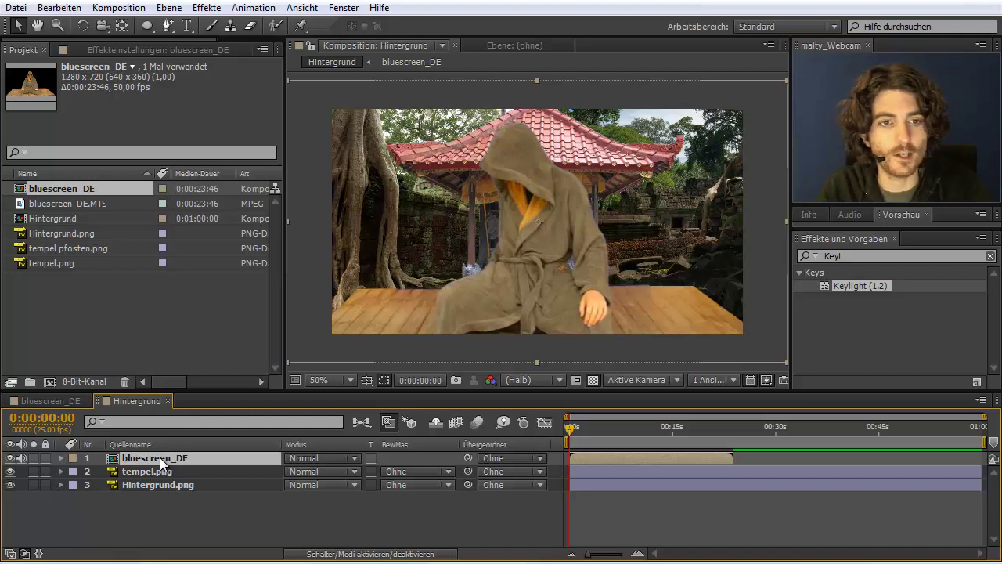
left_click(59, 457)
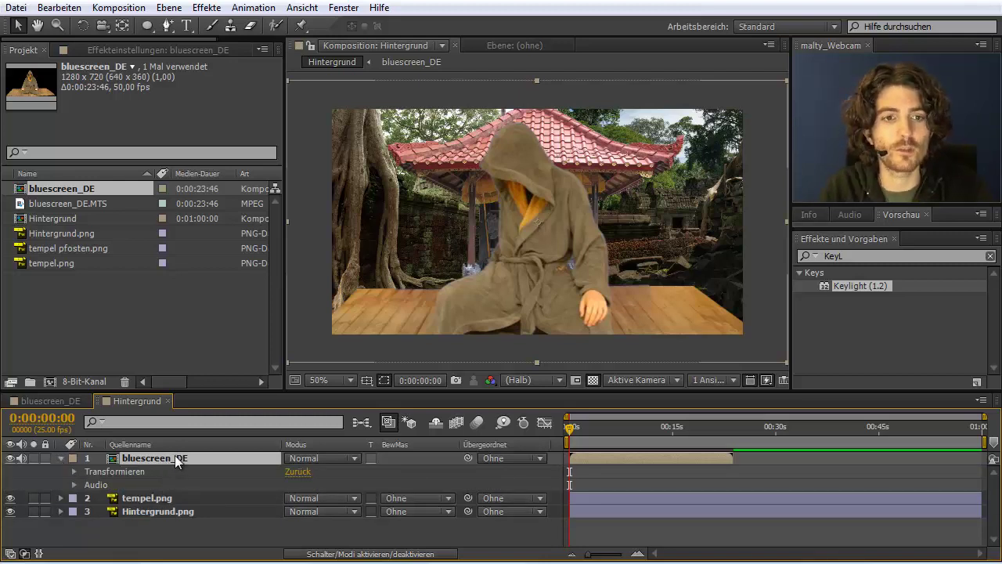
left_click(54, 403)
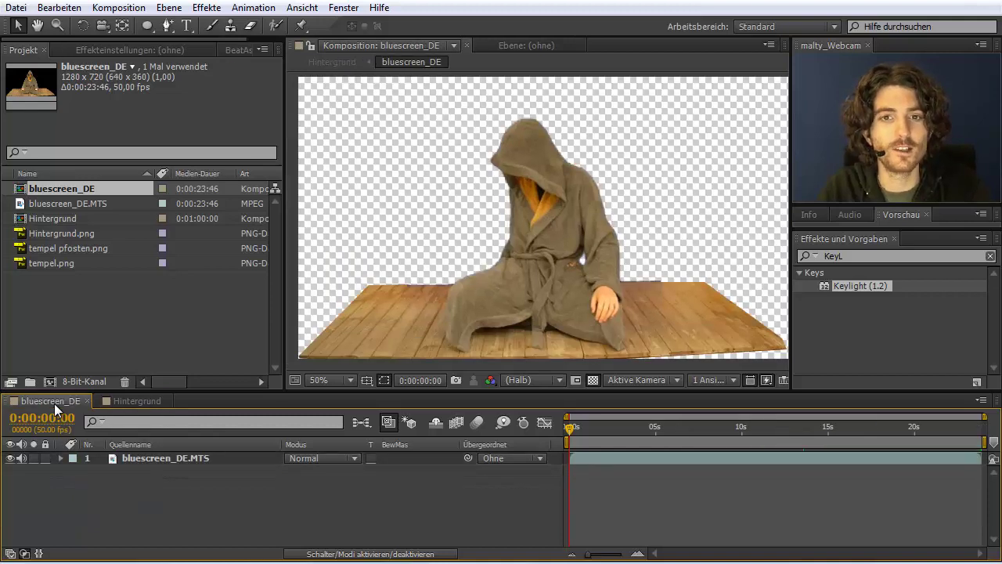
left_click(155, 461)
key("e")
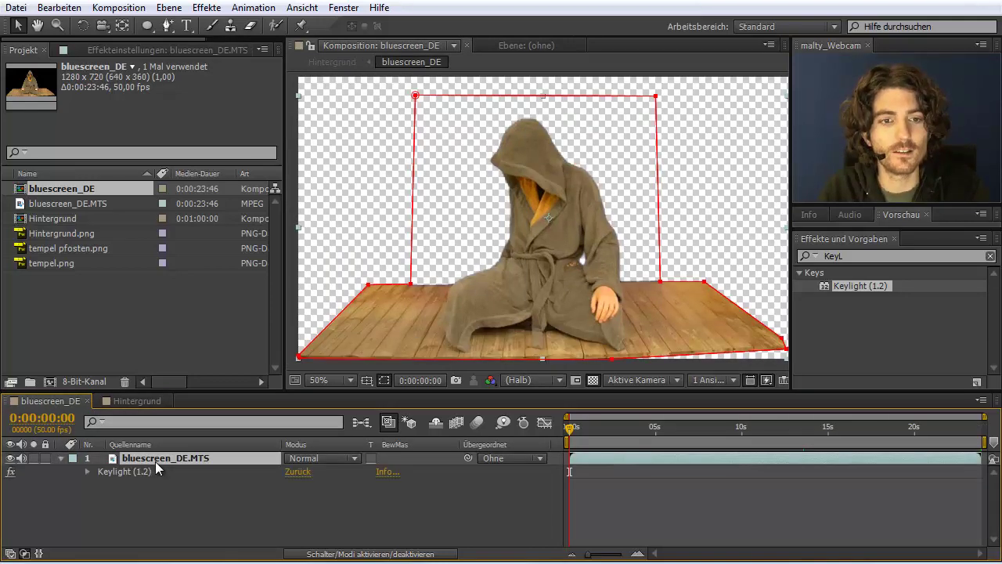
left_click(135, 401)
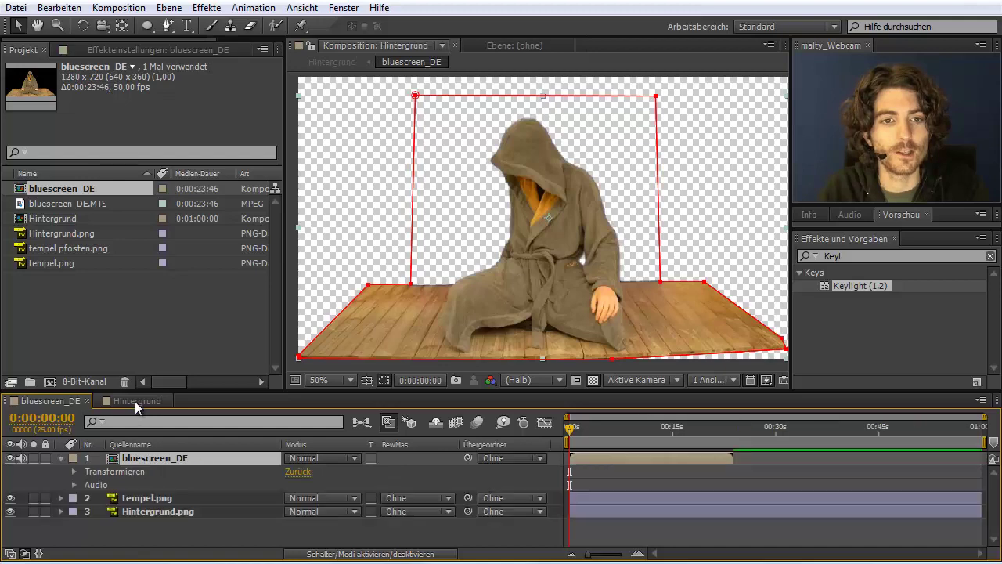
left_click(56, 404)
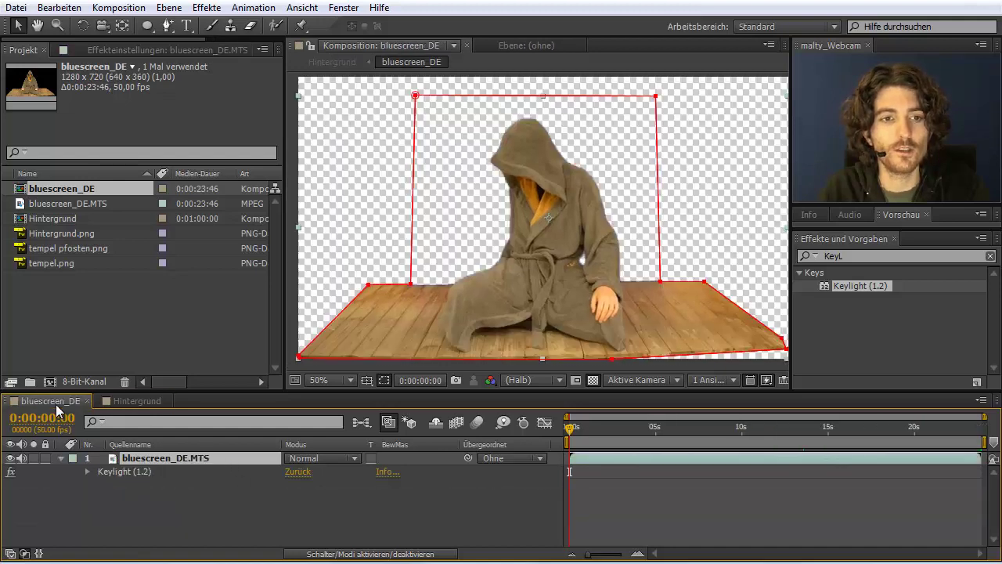
left_click(132, 401)
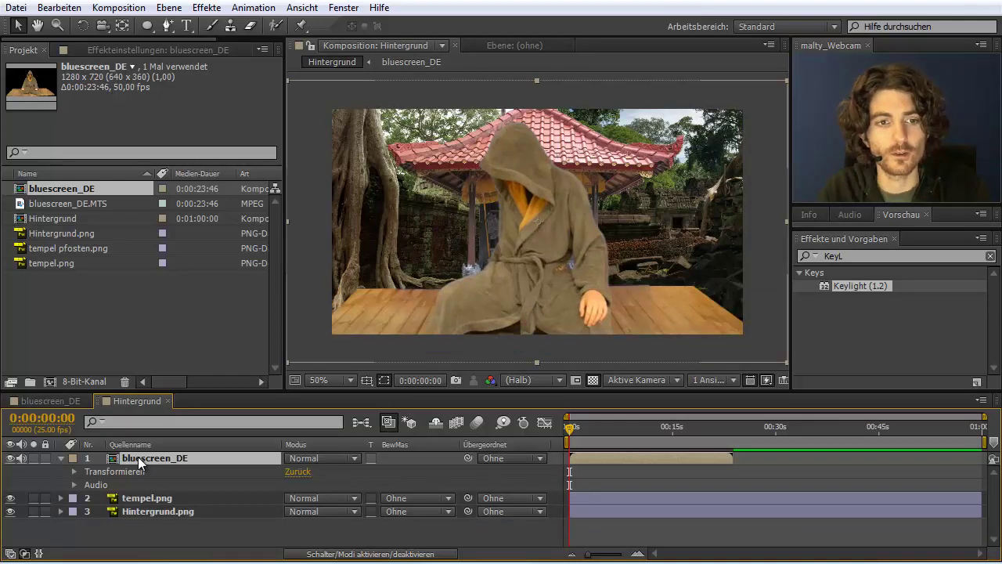
Scale the bluescreen_DE figure to 41%, settle it on the temple platform, and zoom out
key("s")
left_click(333, 472)
type("44")
key("Return")
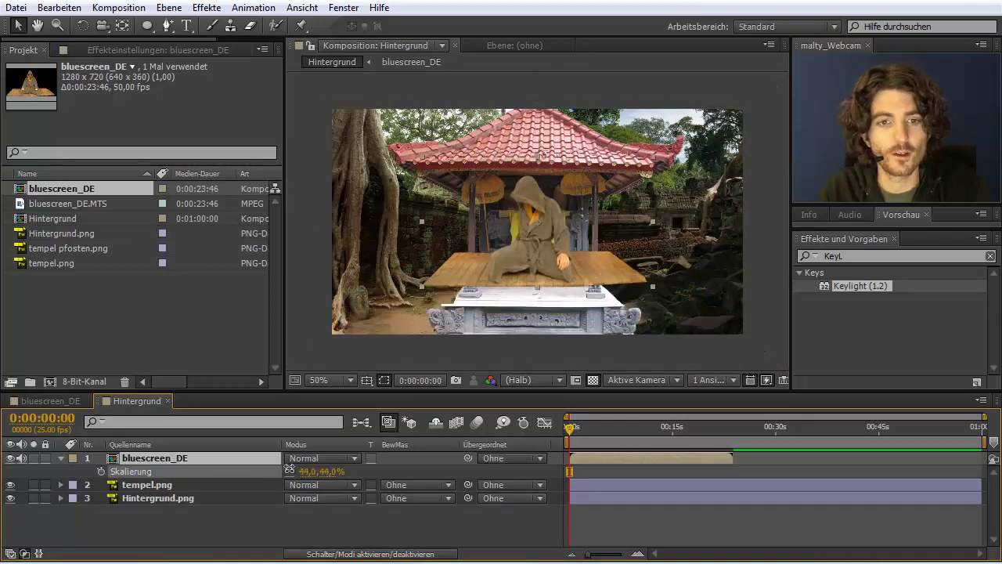
left_click_drag(290, 470, 296, 470)
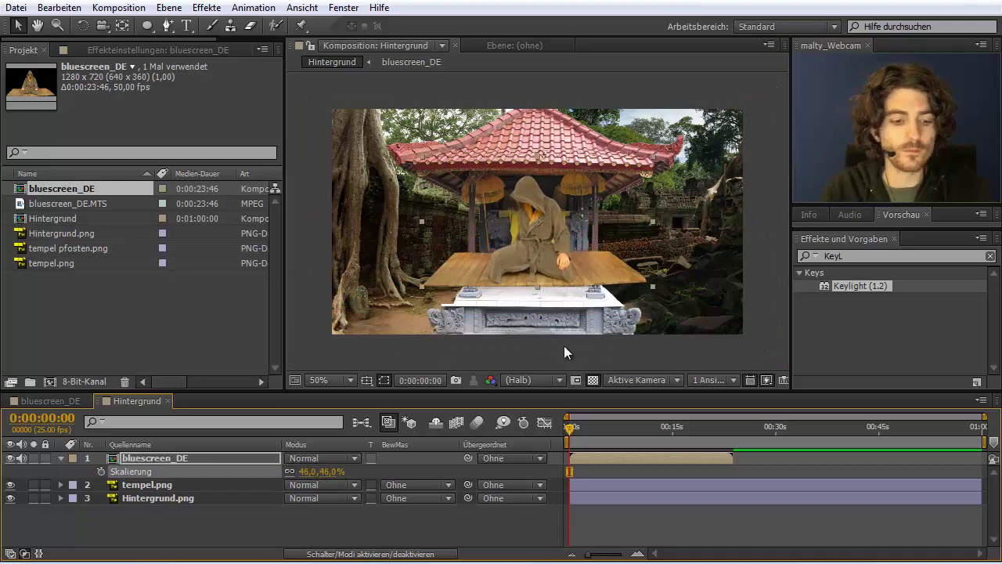
key("period")
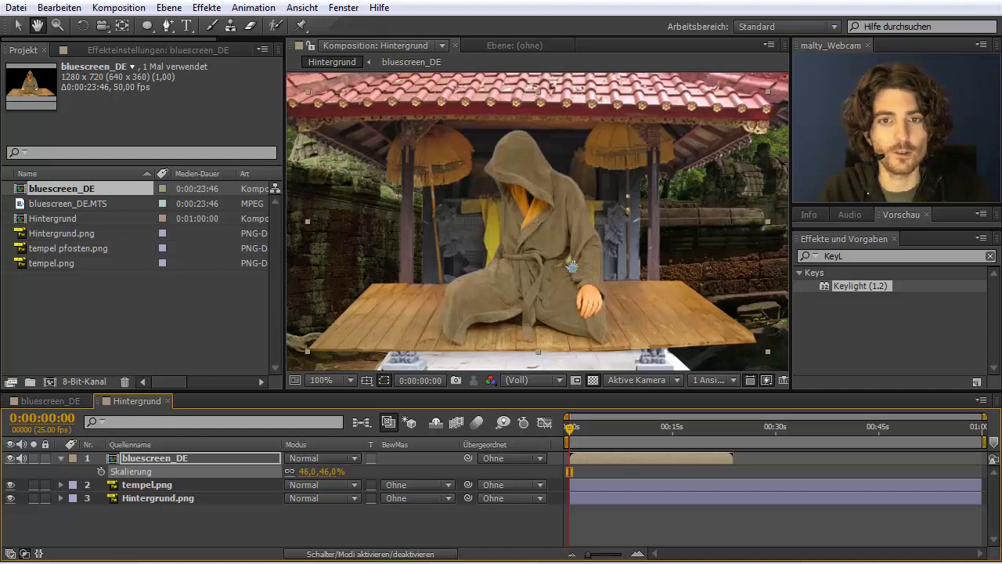
mouse_move(577, 307)
left_mouse_down()
mouse_move(575, 208)
mouse_move(521, 260)
mouse_move(519, 280)
mouse_move(521, 270)
left_mouse_up()
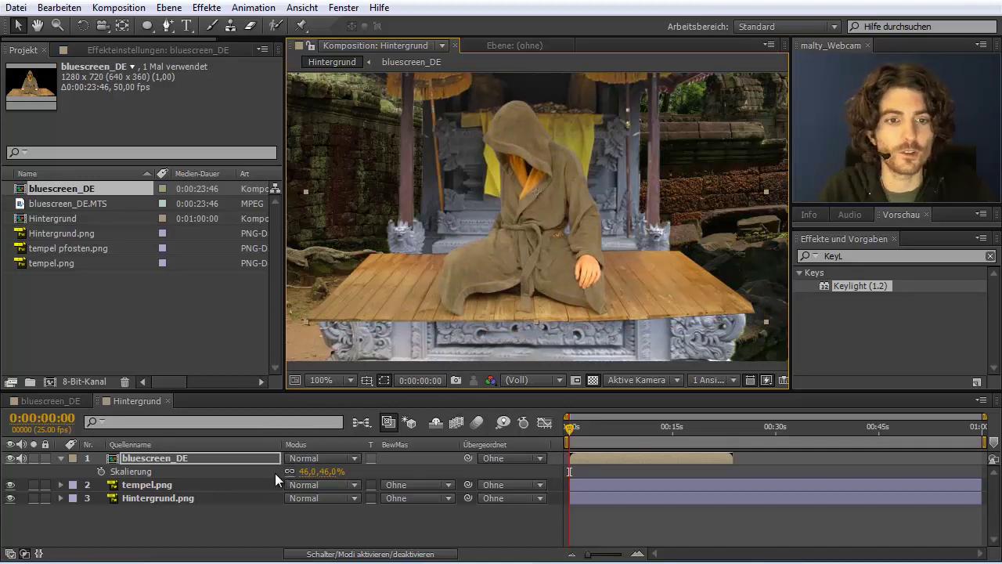
left_click_drag(307, 472, 302, 473)
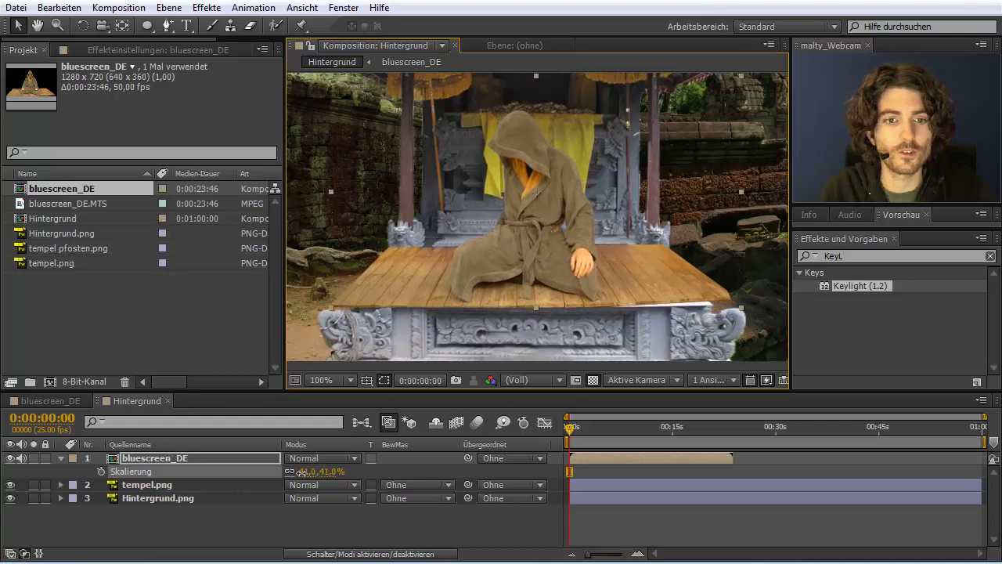
left_click_drag(492, 290, 499, 294)
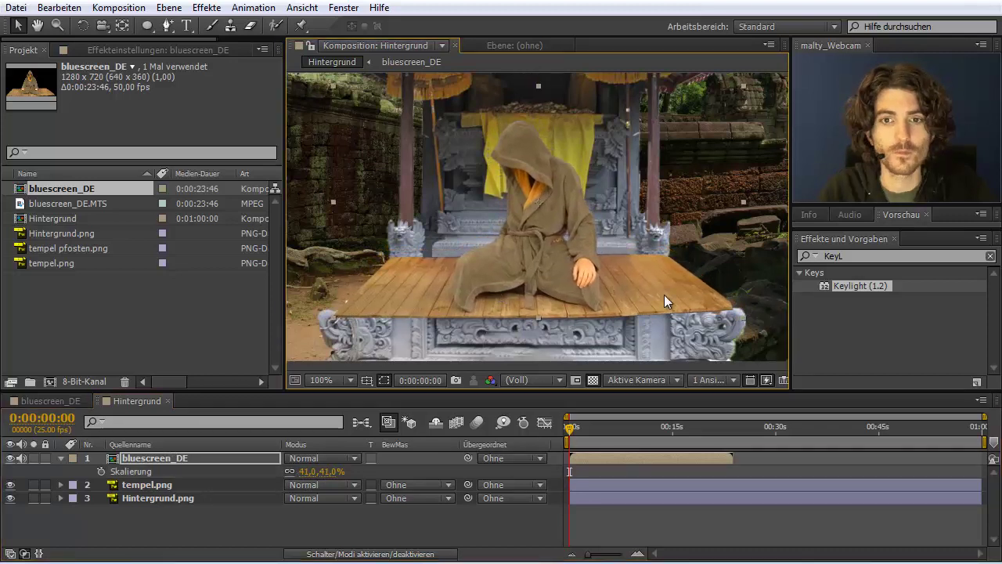
left_click(778, 294)
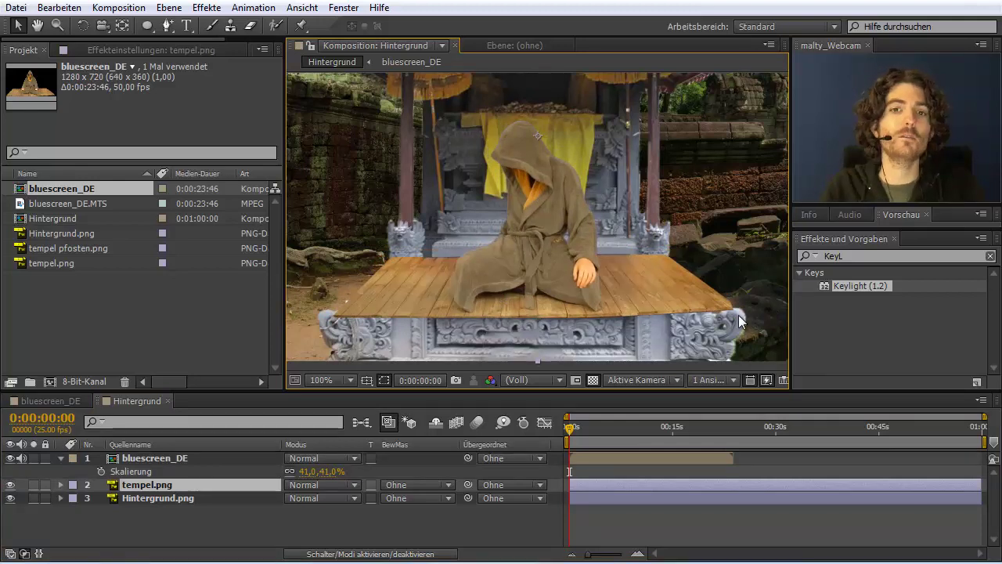
key("comma")
key("comma")
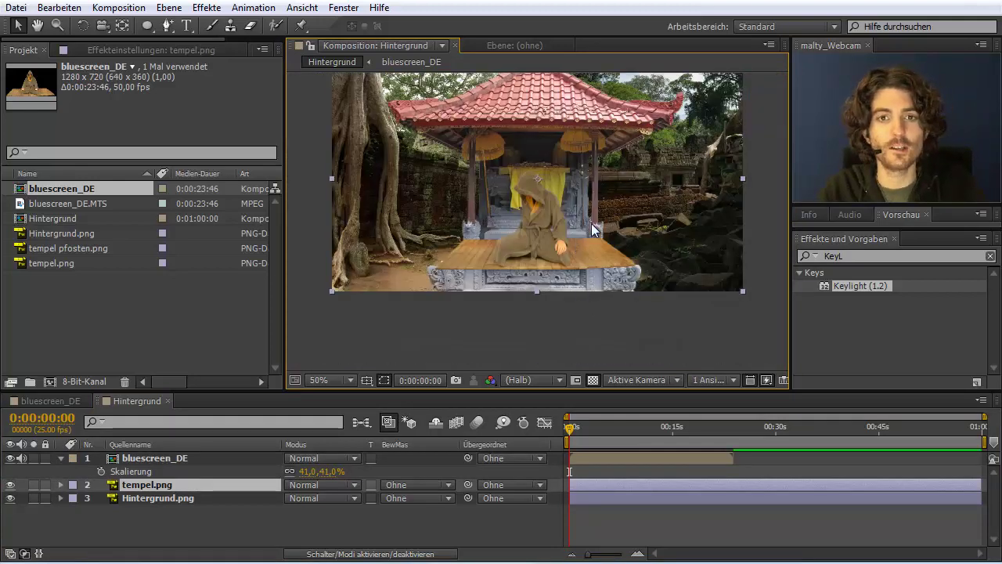
Place tempel pfosten.png as the top layer and zoom in to check the pillars around the figure
left_click_drag(591, 223, 592, 296)
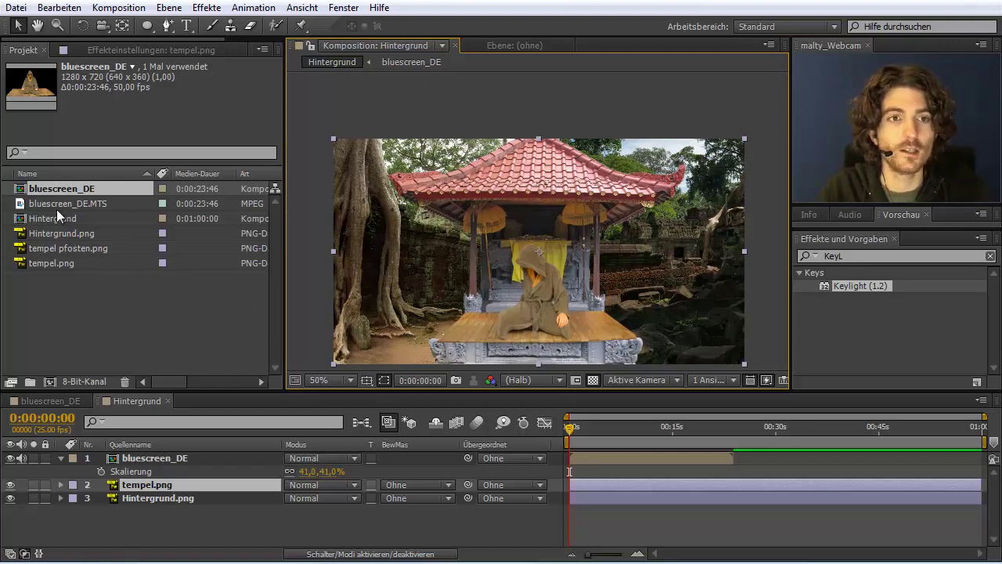
left_click(61, 248)
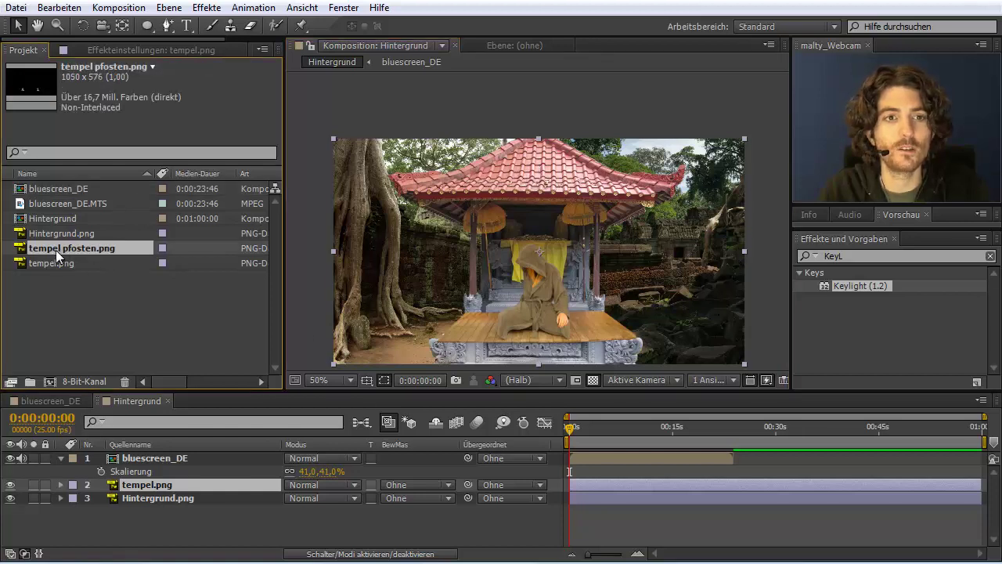
left_click_drag(56, 251, 85, 462)
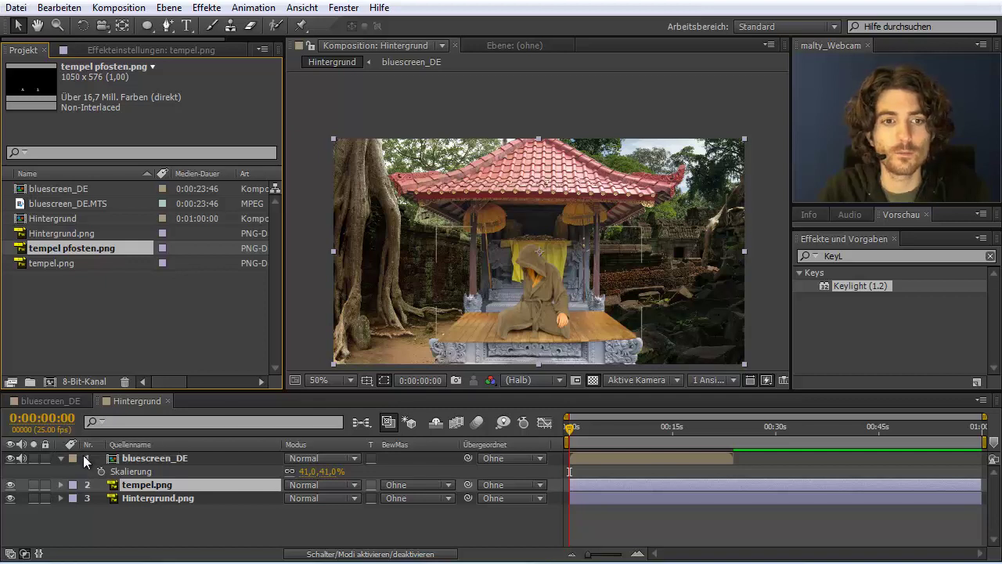
left_click_drag(50, 252, 74, 459)
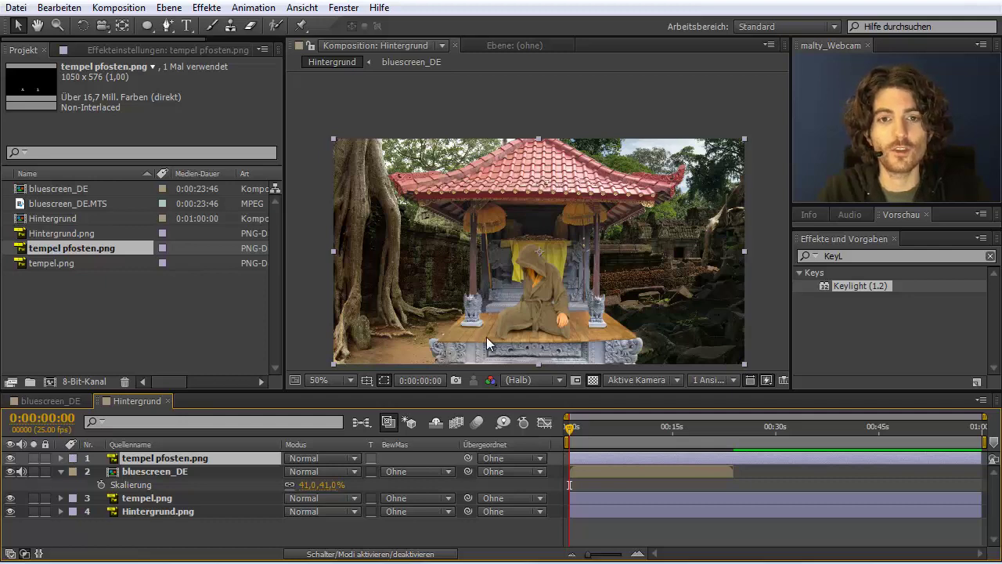
scroll(475, 340, "up", 2)
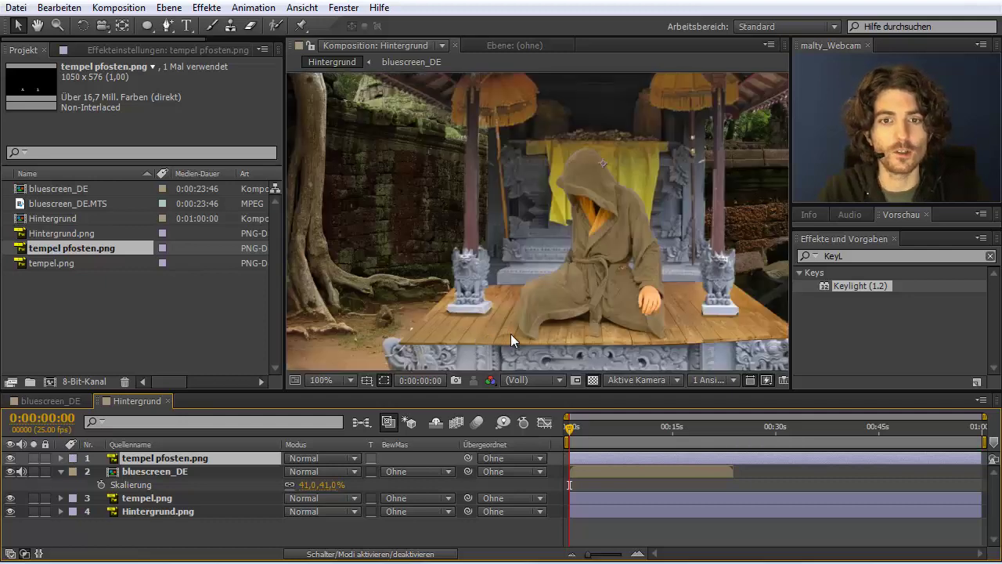
left_click_drag(575, 334, 536, 294)
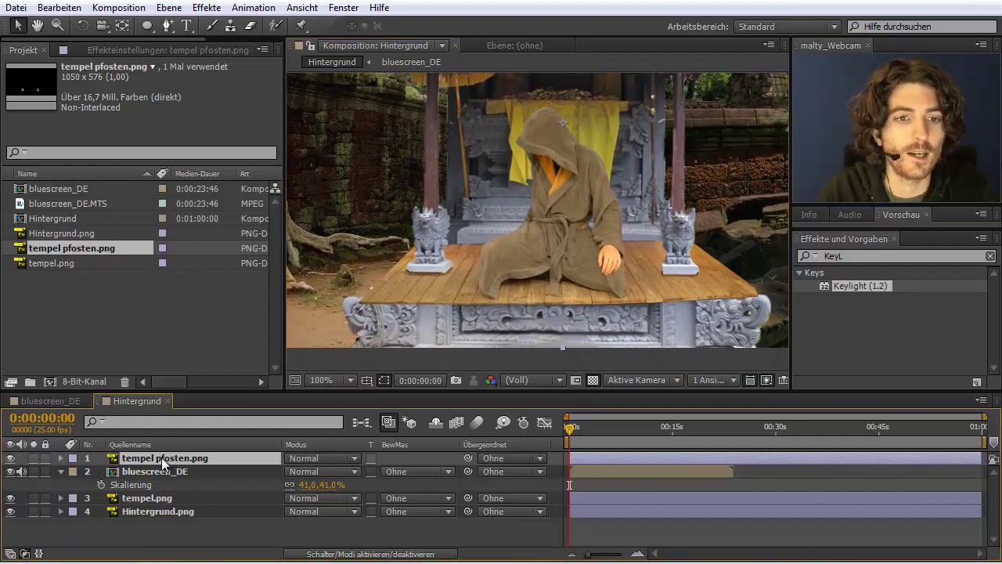
left_click(32, 457)
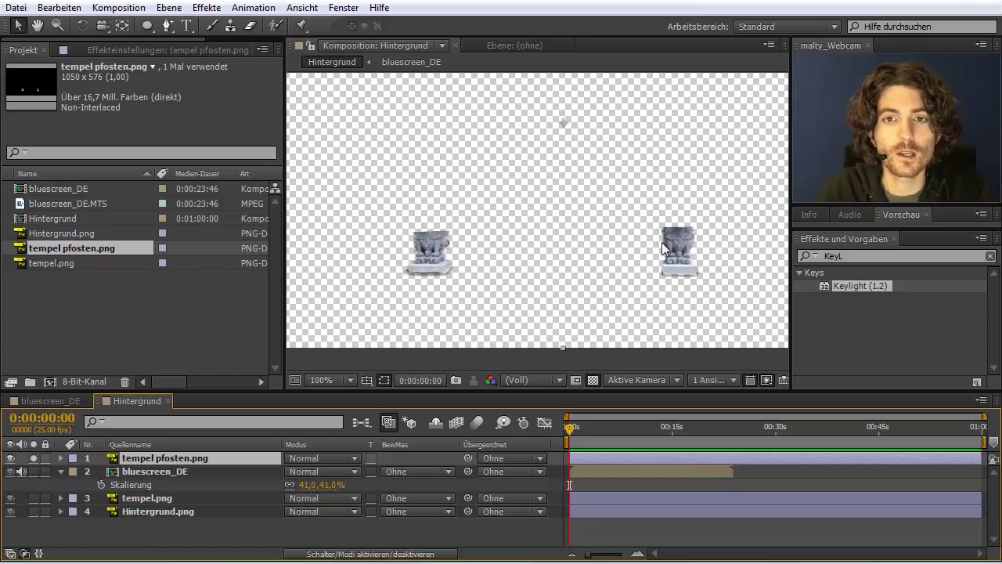
left_click(33, 471)
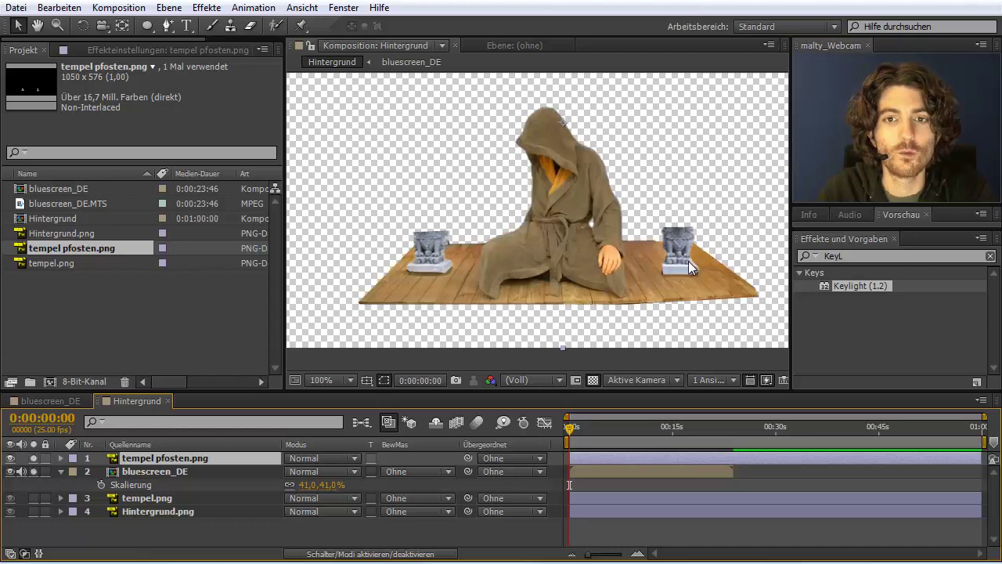
left_click(36, 471)
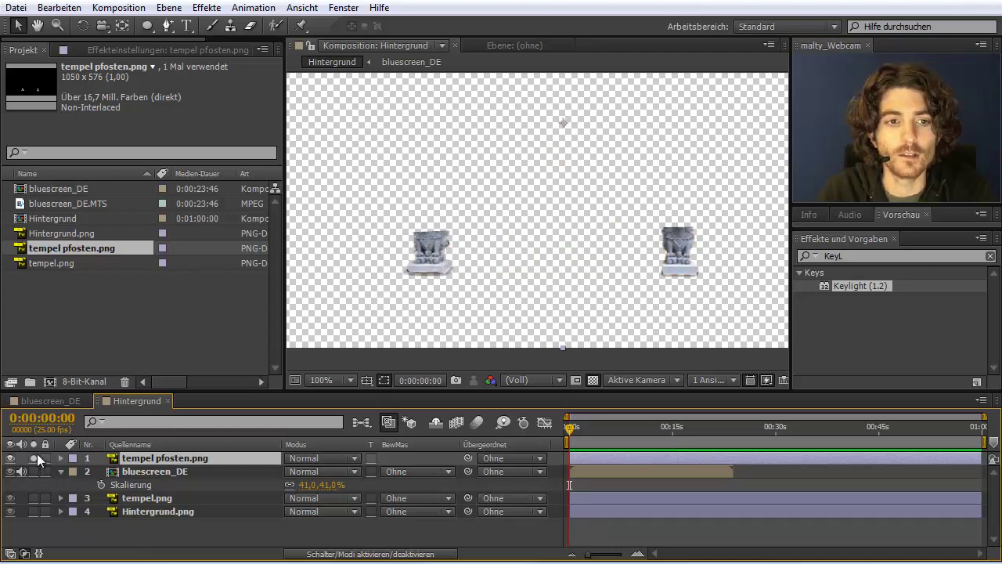
left_click(36, 457)
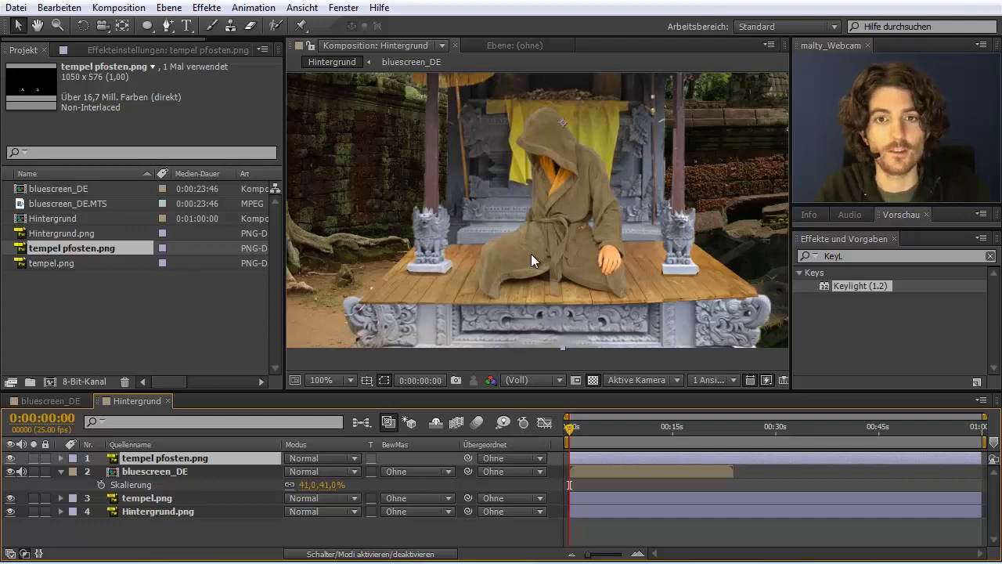
scroll(531, 254, "down", 2)
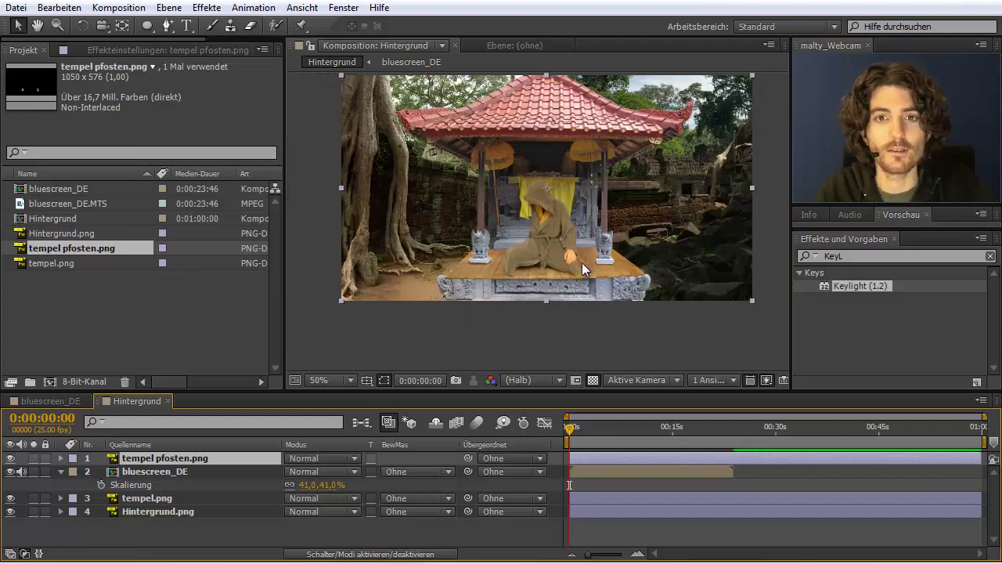
Ctrl-select the tempel pfosten.png, bluescreen_DE and tempel.png layers and open the Ebene menu
left_click(693, 361)
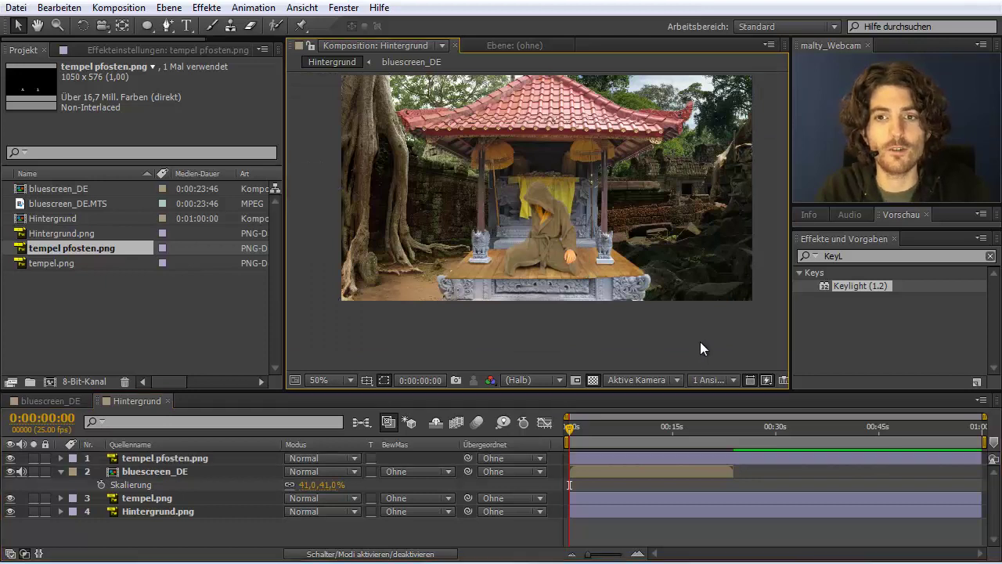
left_click(555, 239)
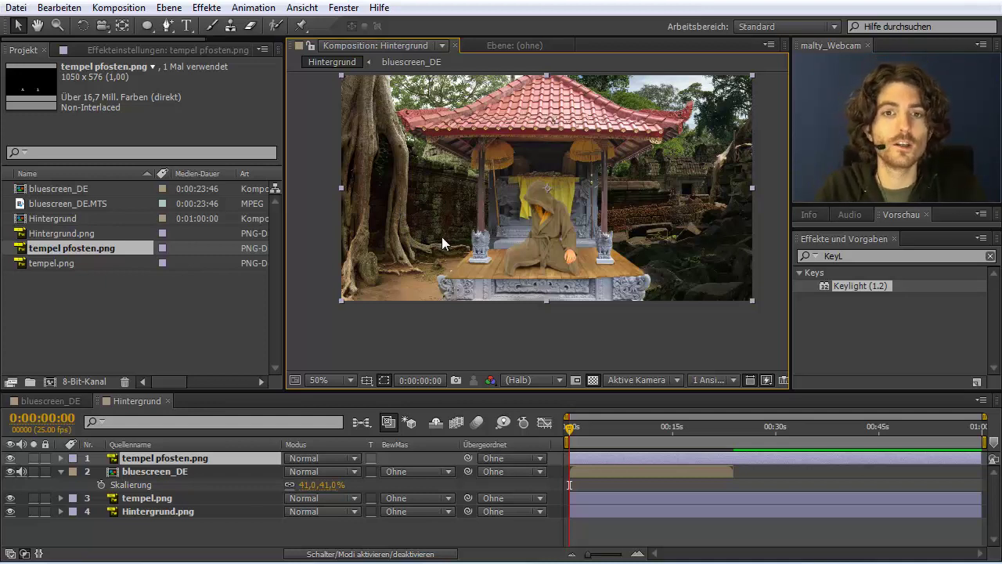
left_click(163, 474)
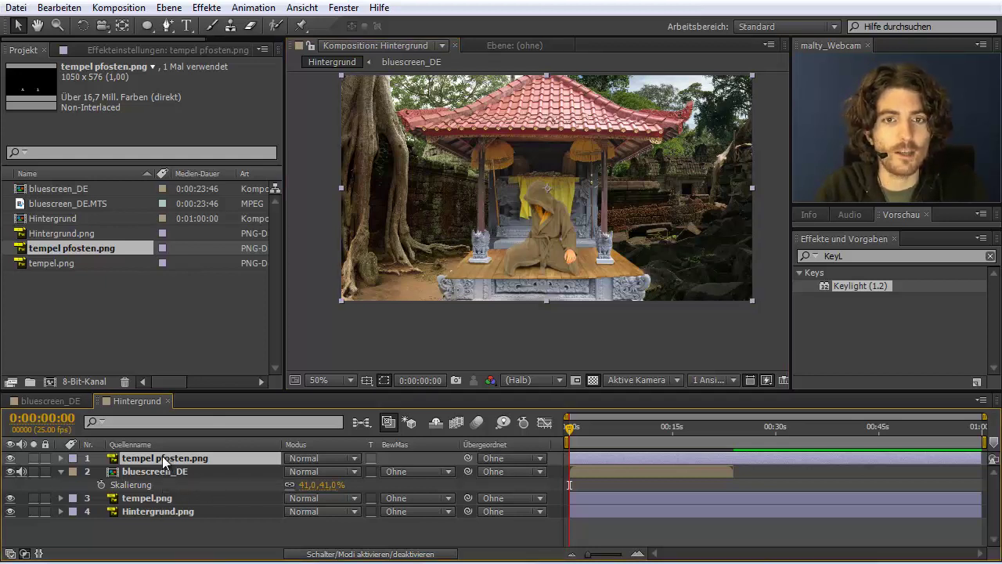
left_click(161, 472)
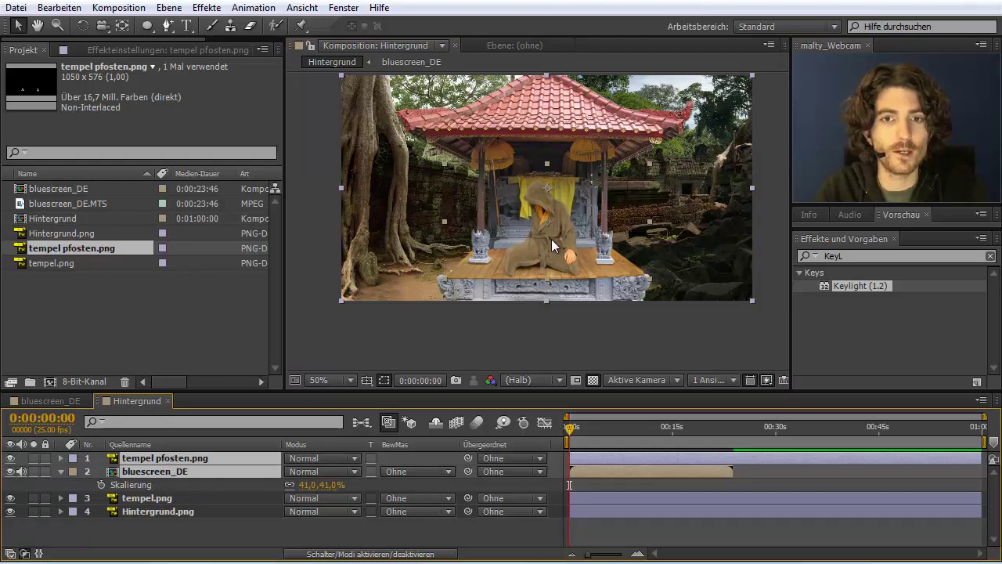
left_click(140, 498, "ctrl")
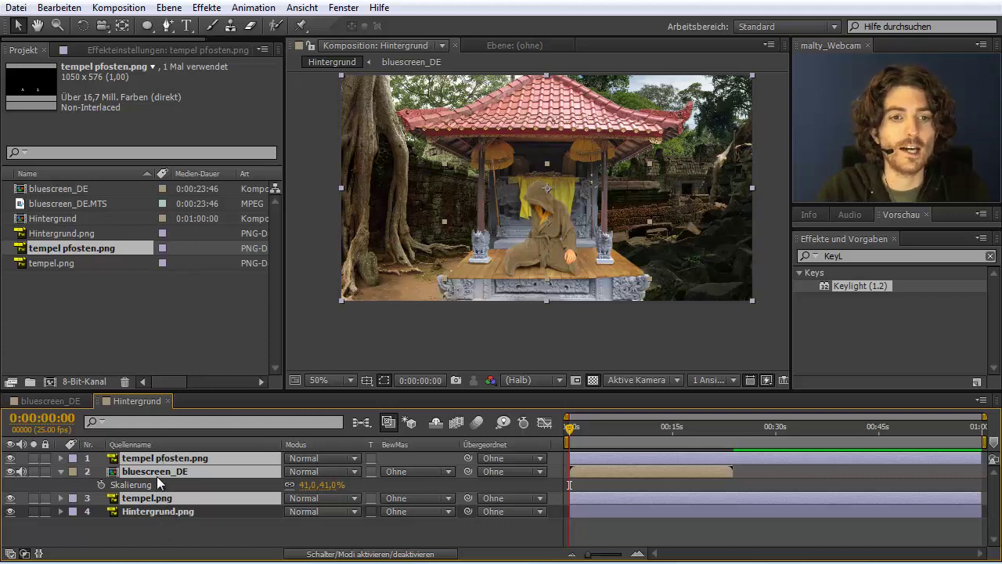
left_click(159, 523)
left_click(147, 496)
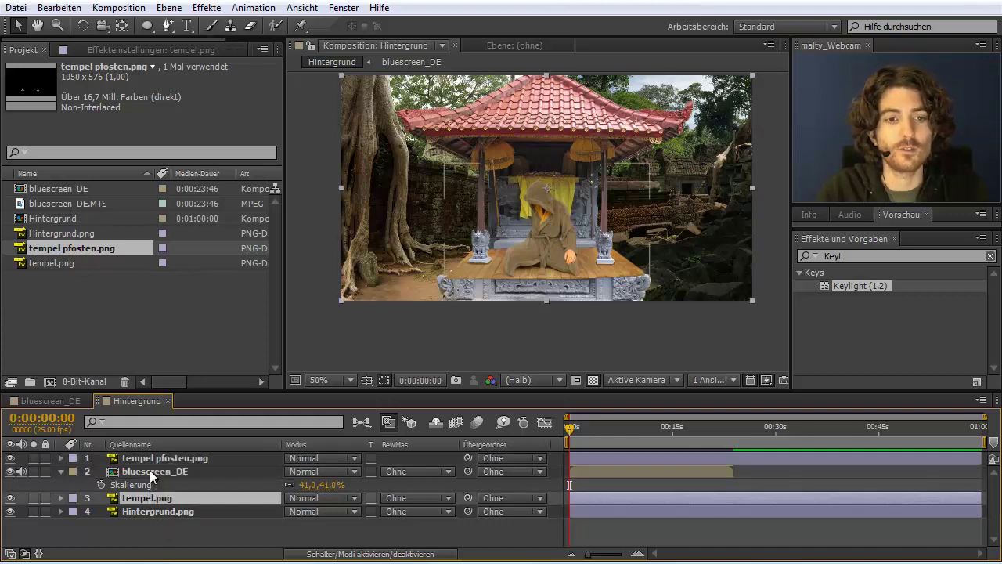
left_click(149, 470, "ctrl")
left_click(152, 459, "ctrl")
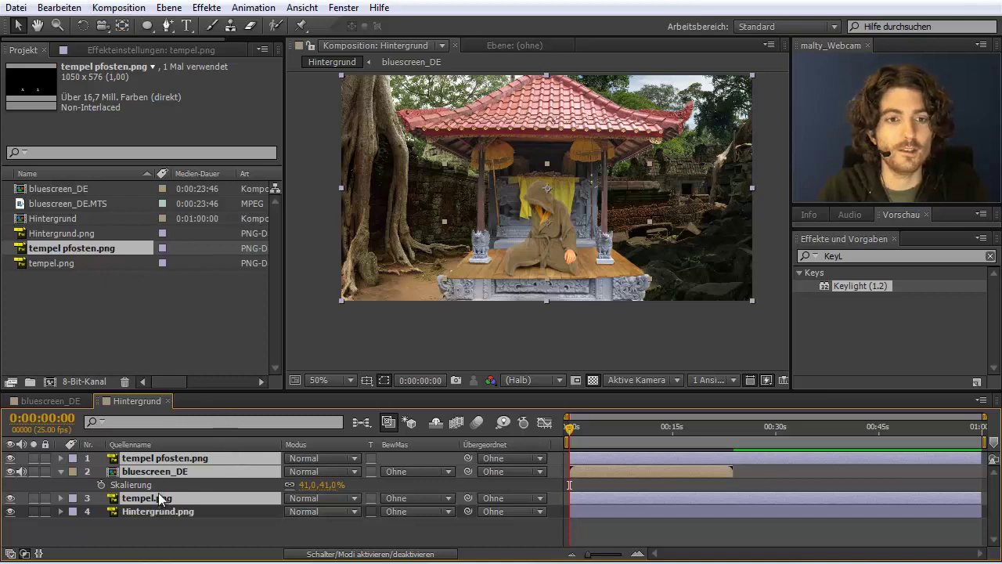
left_click(170, 8)
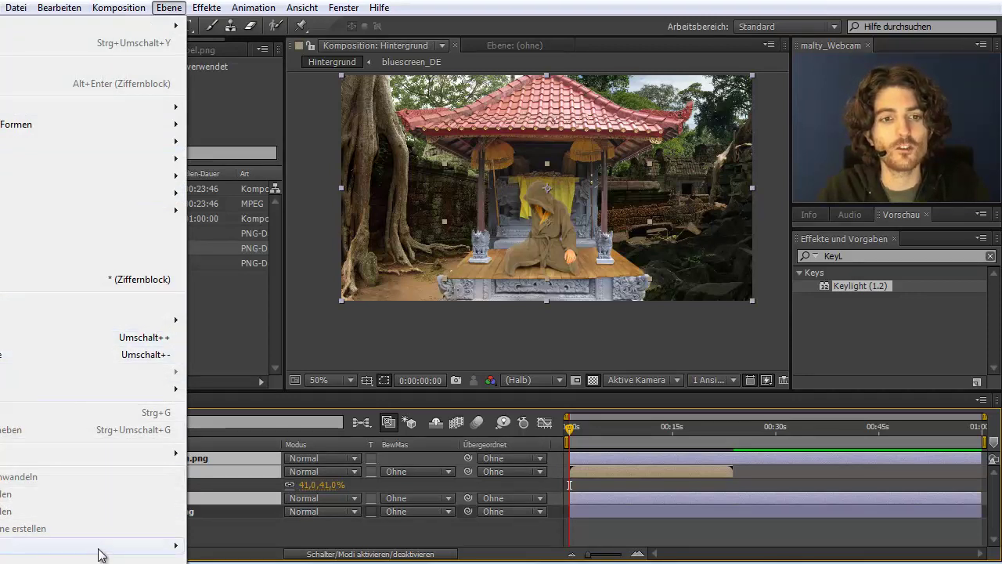
Precompose the selected layers as 'Vordergrund', moving all attributes into the new composition
left_click(86, 560)
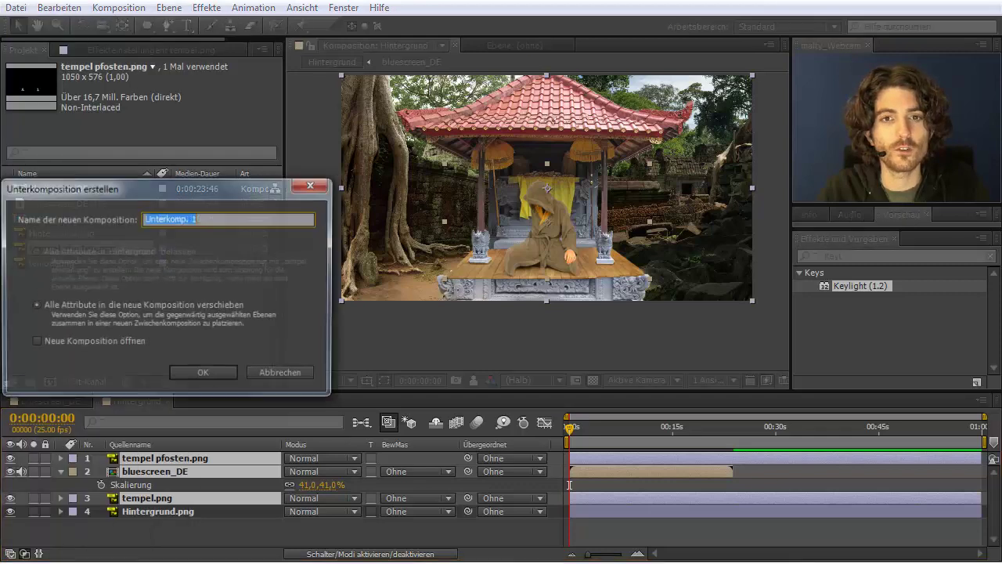
left_click_drag(160, 197, 246, 127)
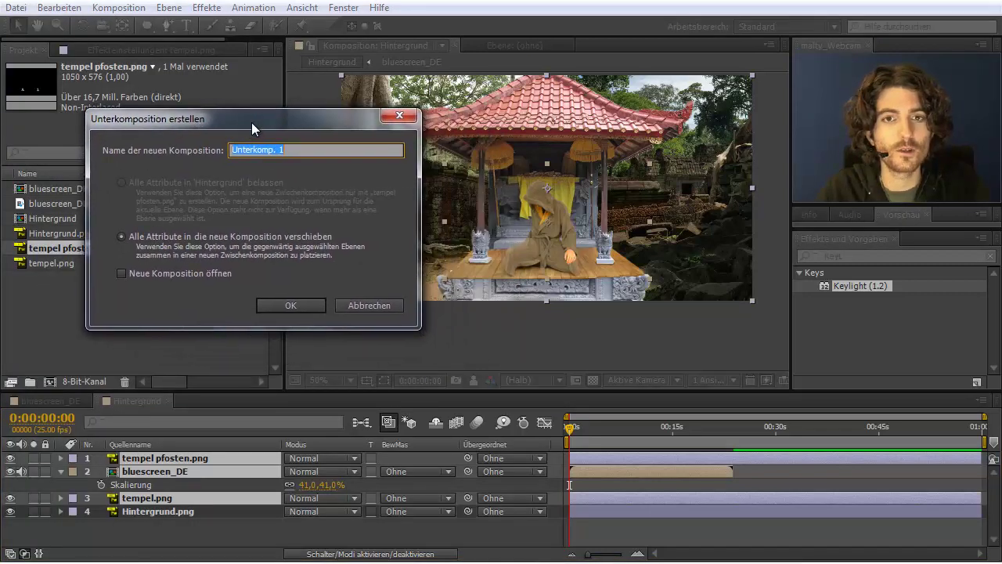
type("Vorderg")
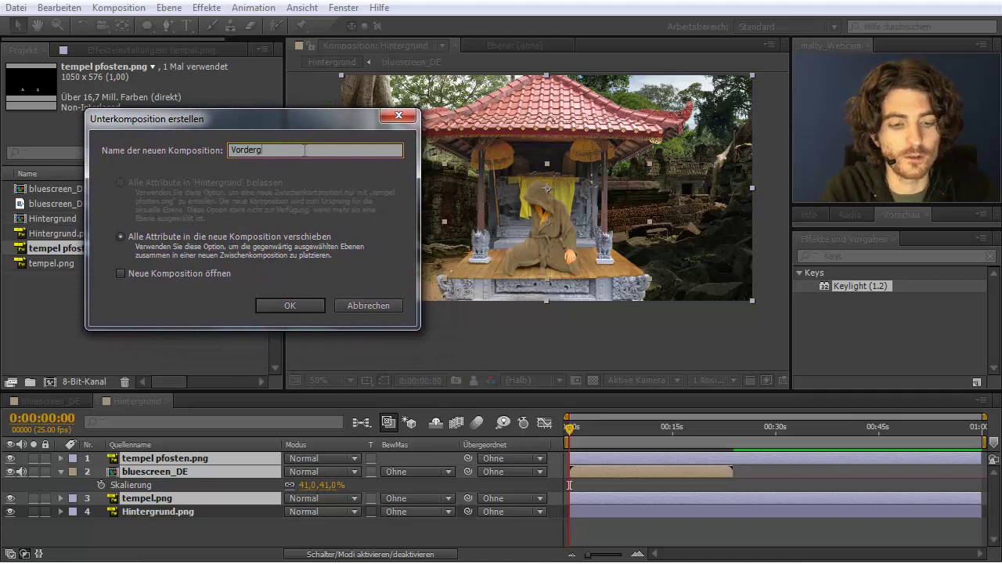
type("urn")
key("BackSpace")
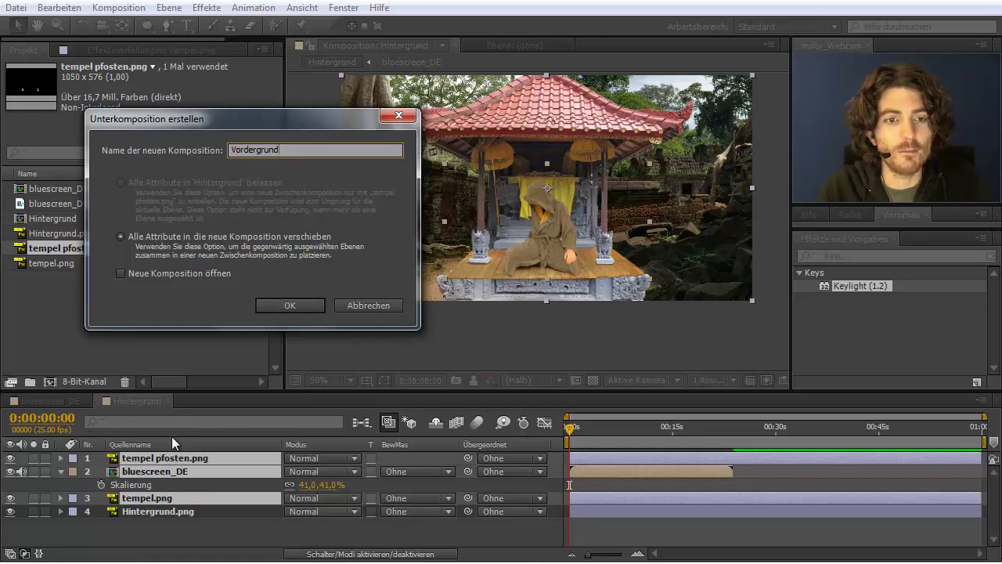
left_click(291, 300)
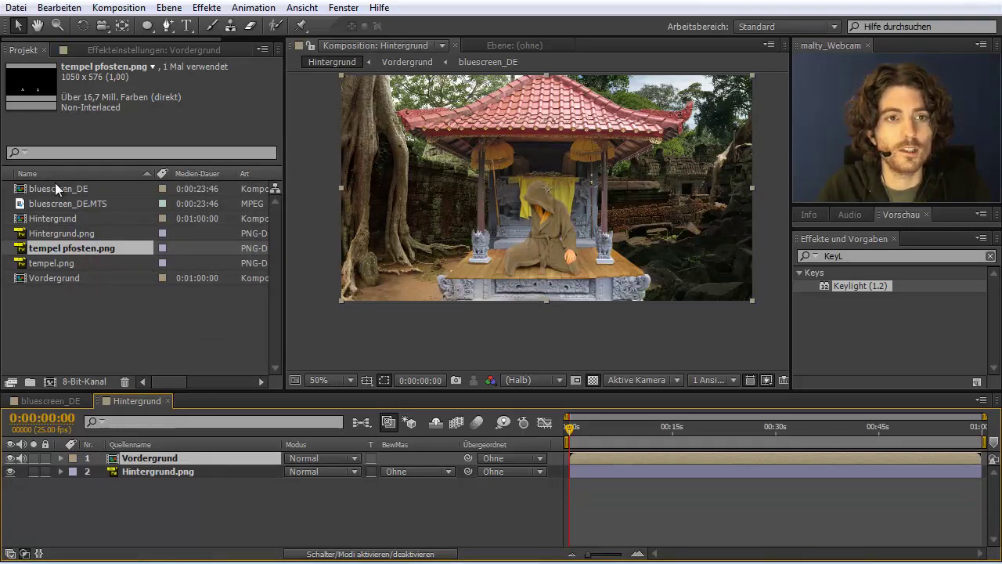
Open Vordergrund to inspect its pillar, figure and temple layers, then return to Hintergrund
left_click(51, 280)
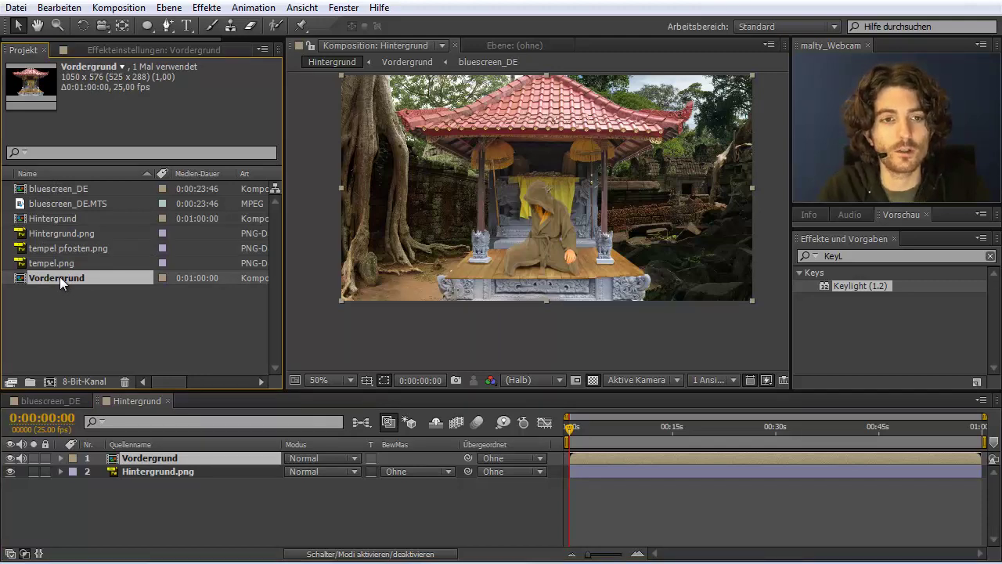
double_click(59, 276)
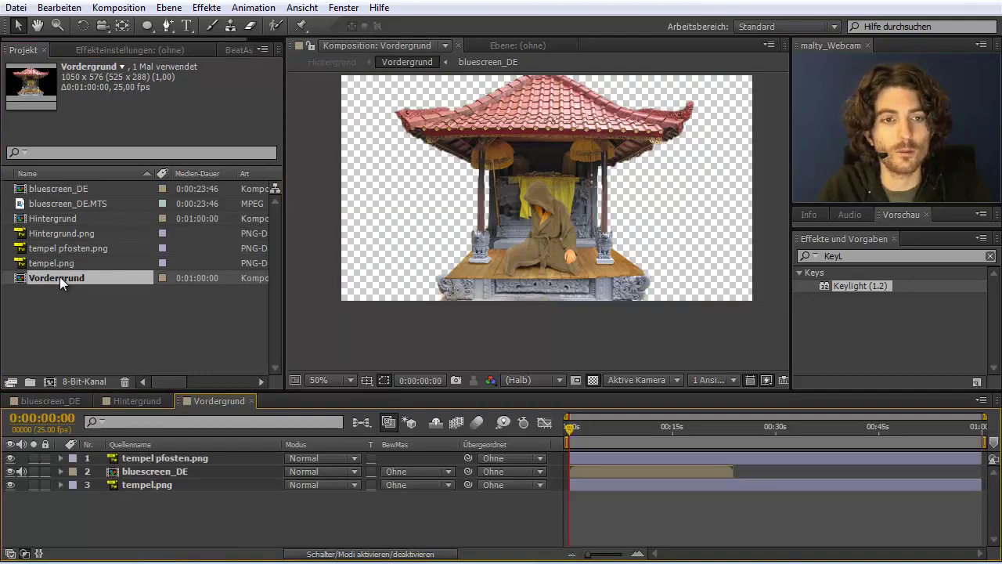
left_click(149, 460)
left_click(152, 472)
left_click(151, 485)
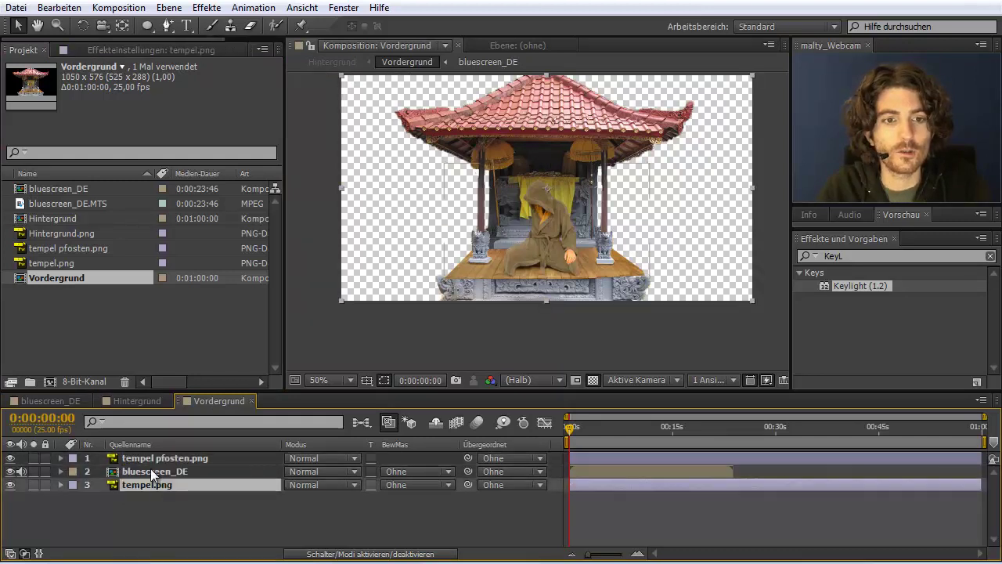
left_click(150, 470)
left_click(153, 458)
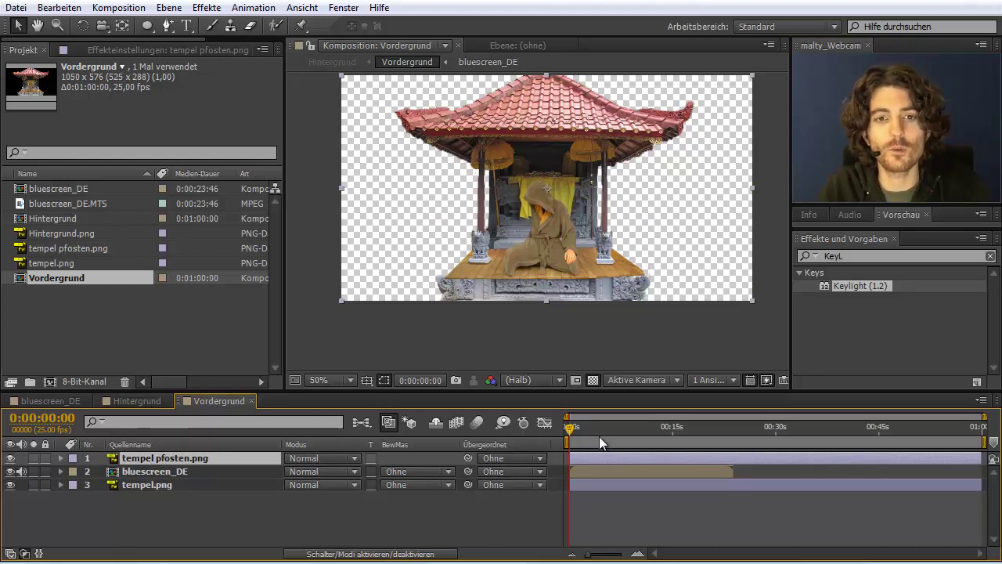
left_click(141, 400)
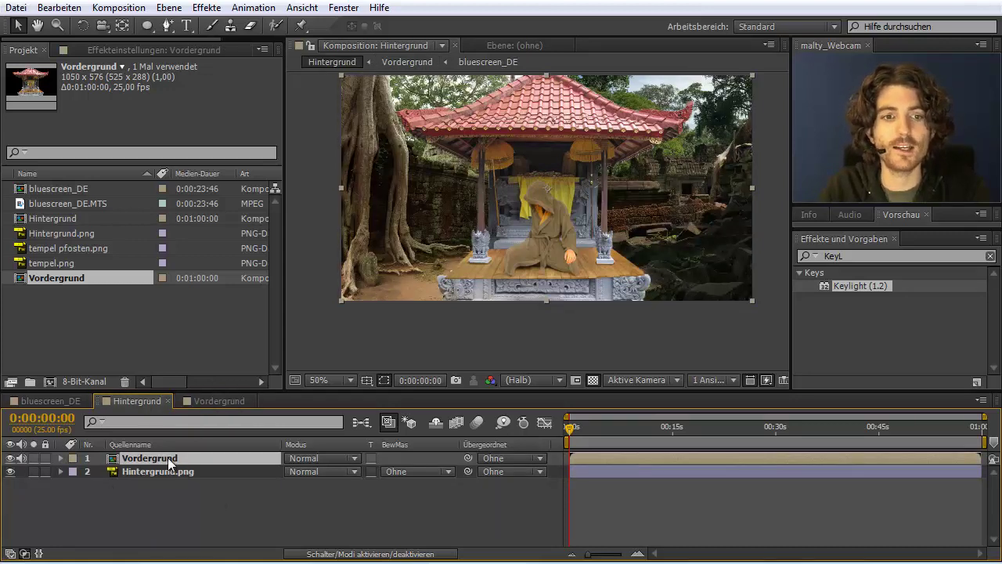
Apply the Kurven effect from Effects & Presets to the Vordergrund layer
left_click(851, 259)
type("Kur")
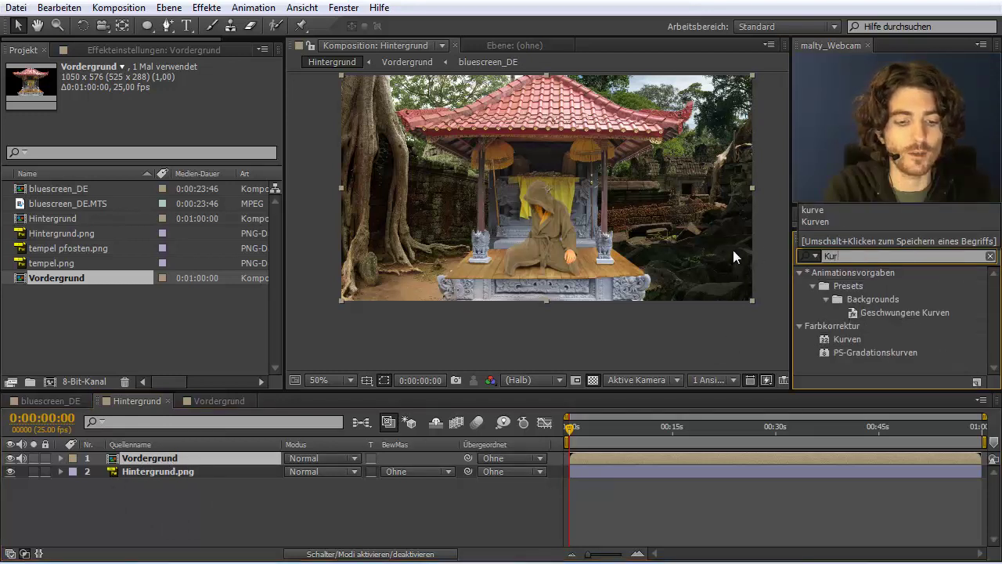
type("ven")
left_click(837, 340)
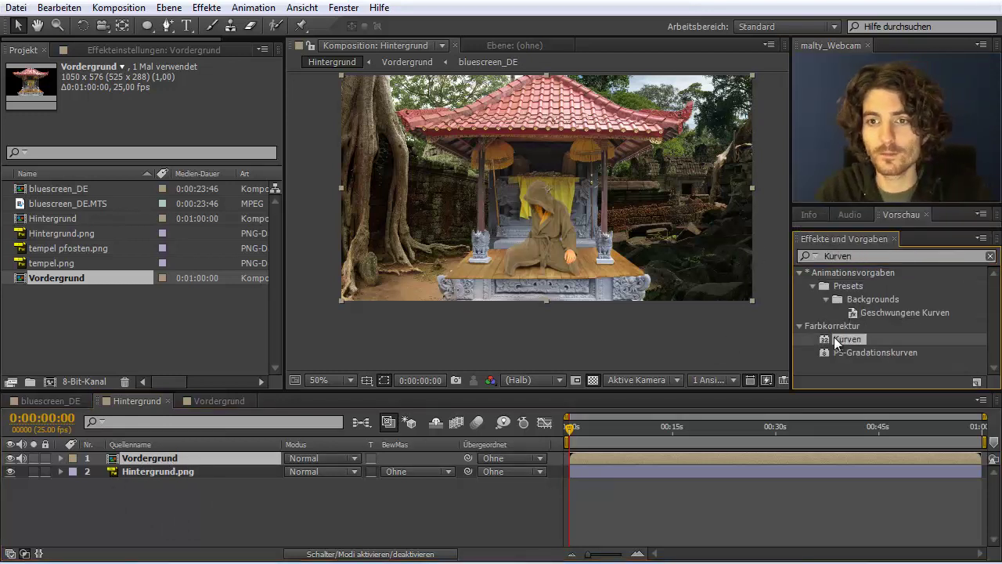
left_click_drag(836, 342, 164, 457)
Bow the RGB curve's midpoint down into a concave shape to darken the foreground
left_click_drag(126, 164, 149, 188)
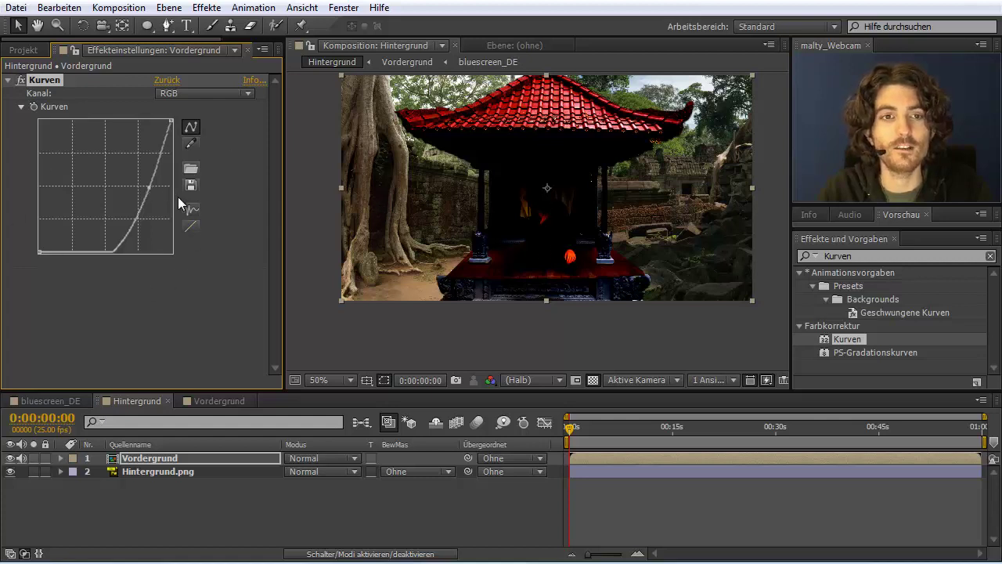
left_click_drag(149, 194, 131, 179)
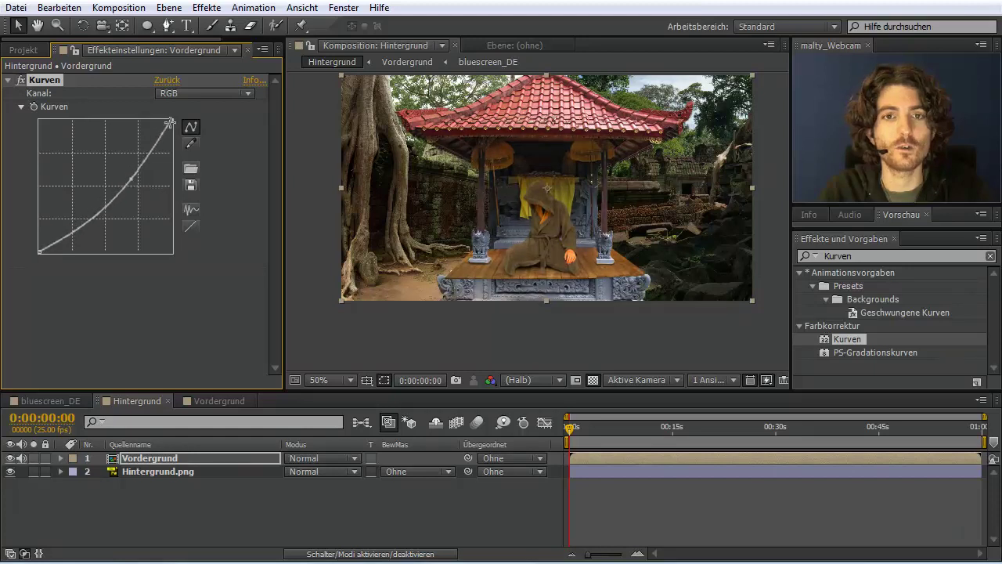
mouse_move(169, 122)
left_mouse_down()
mouse_move(171, 142)
mouse_move(180, 134)
left_mouse_up()
mouse_move(133, 177)
left_mouse_down()
mouse_move(131, 200)
mouse_move(124, 193)
left_mouse_up()
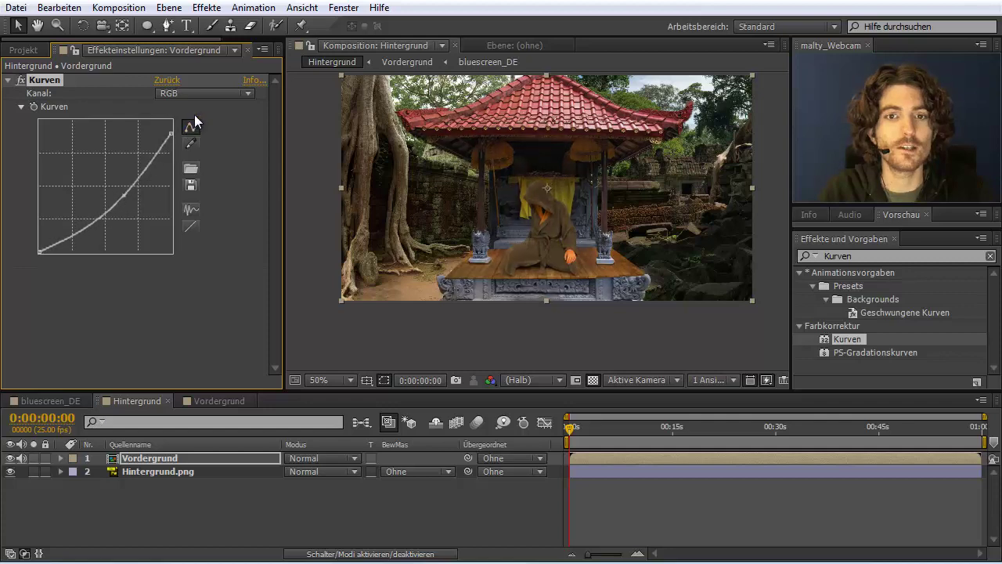
left_click_drag(165, 139, 159, 143)
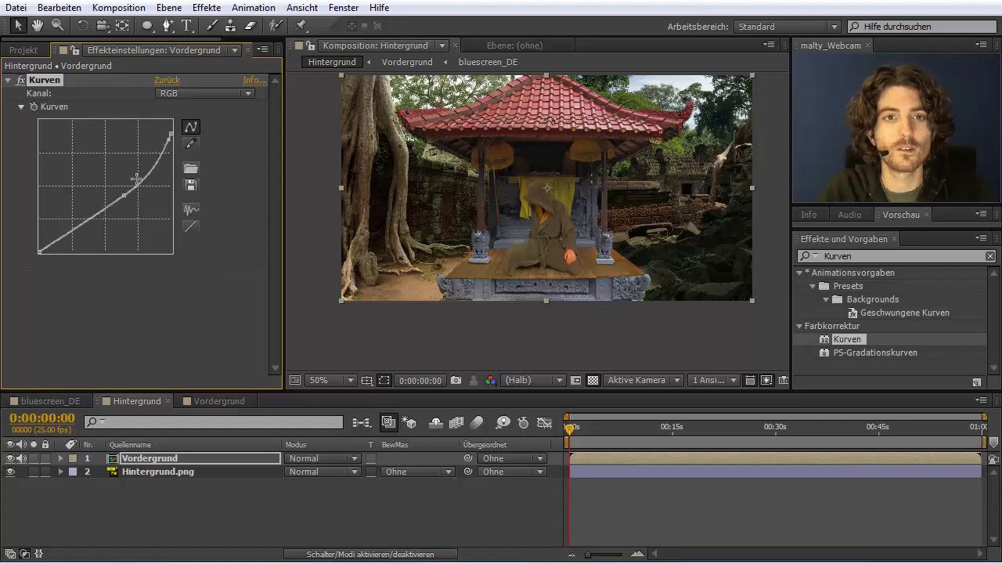
left_click_drag(123, 194, 107, 219)
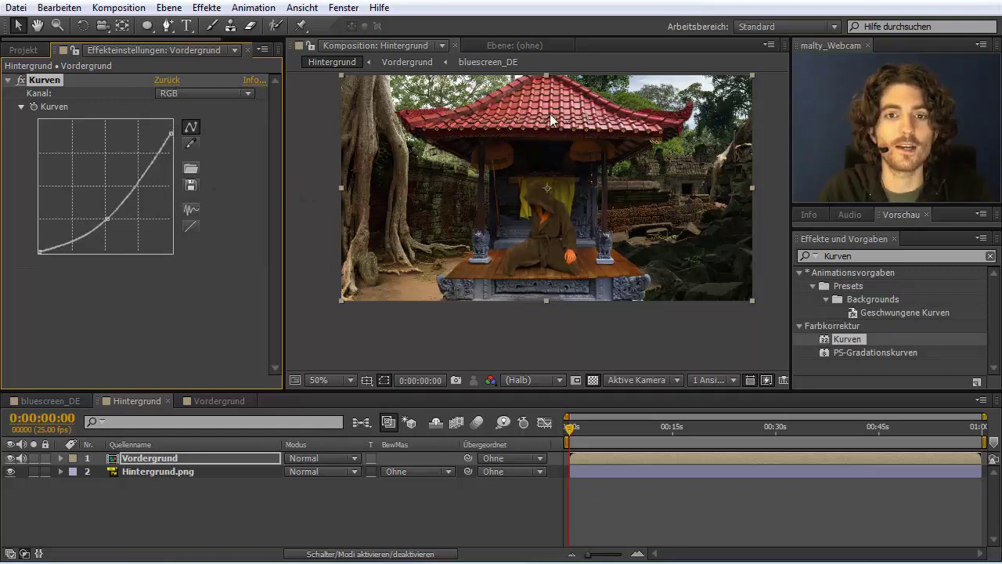
In Kurven, switch to the Rot channel and lower the red highlights with a control point added
left_click(248, 93)
left_click(201, 129)
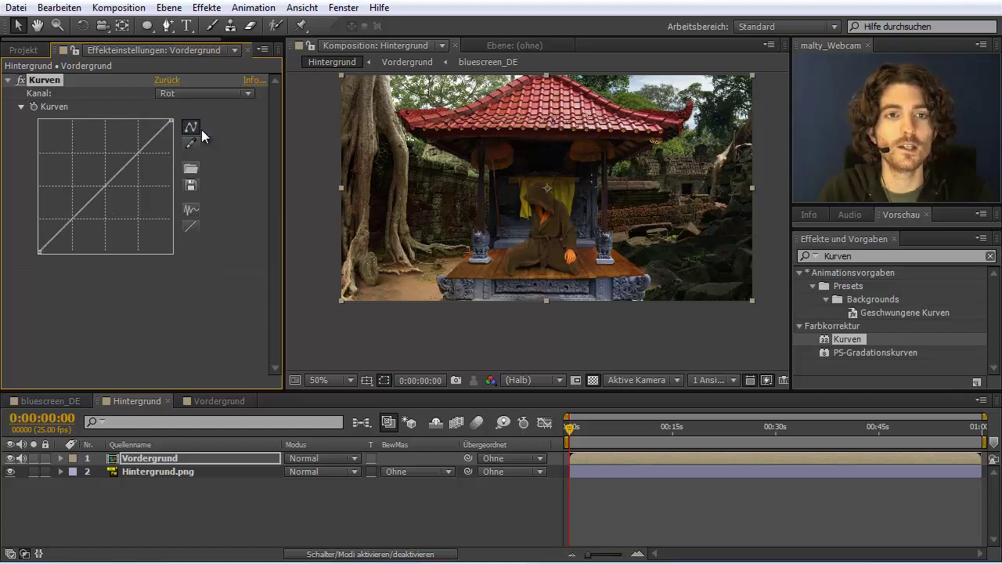
left_click_drag(172, 125, 175, 139)
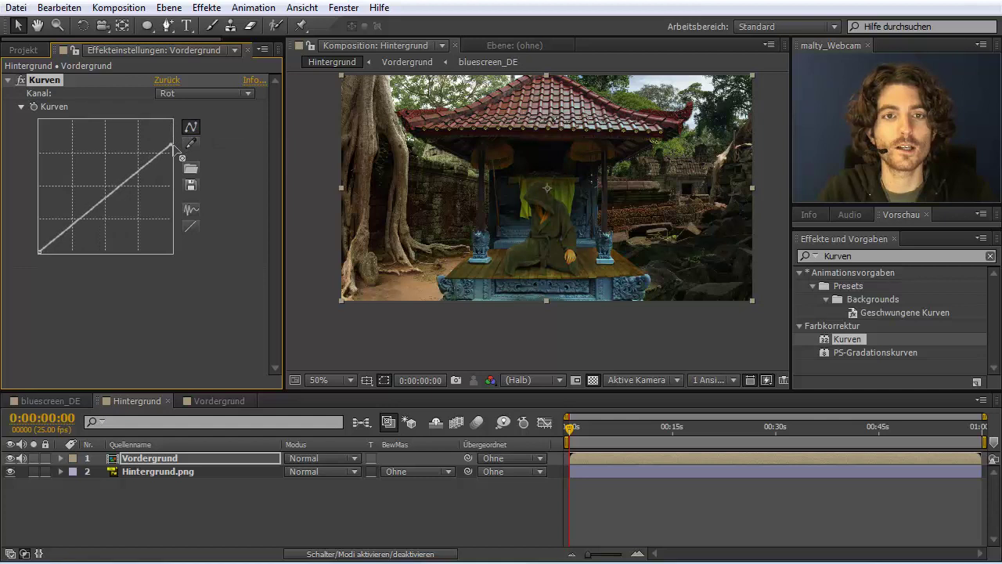
left_click(110, 195)
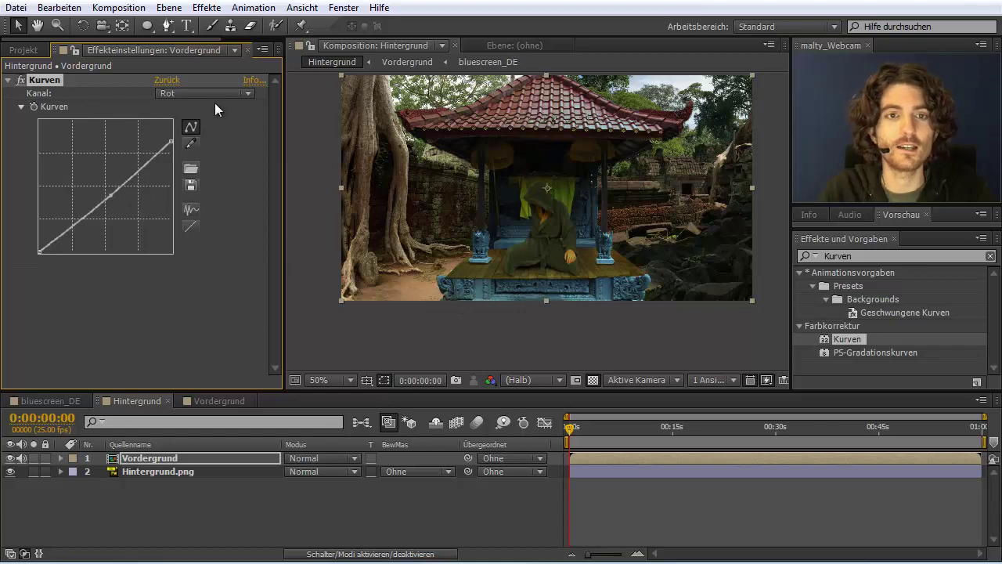
Switch Kurven to the Blau channel and bow the blue curve downward at its midpoint
left_click(248, 92)
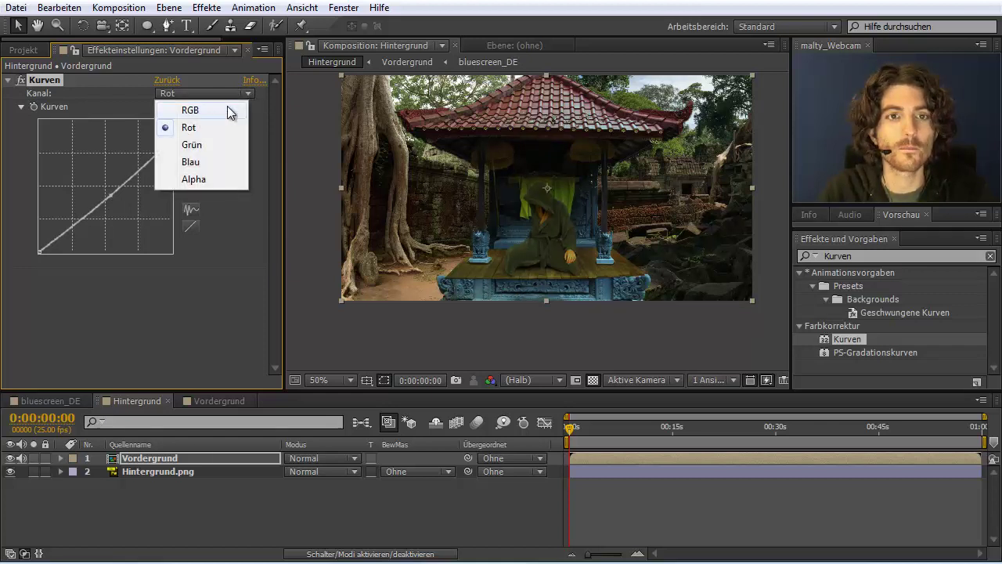
left_click(202, 161)
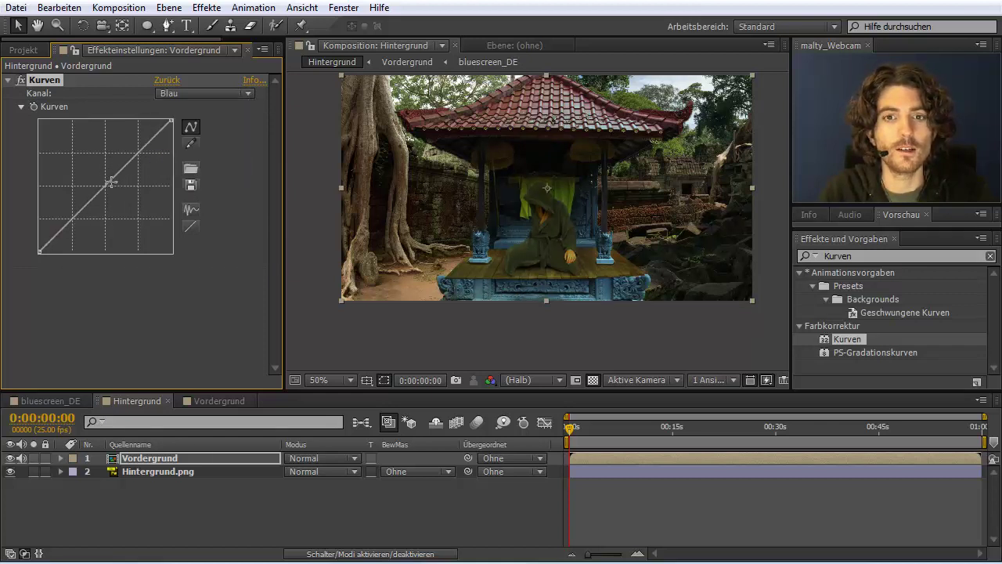
mouse_move(168, 123)
left_mouse_down()
mouse_move(184, 149)
mouse_move(176, 146)
left_mouse_up()
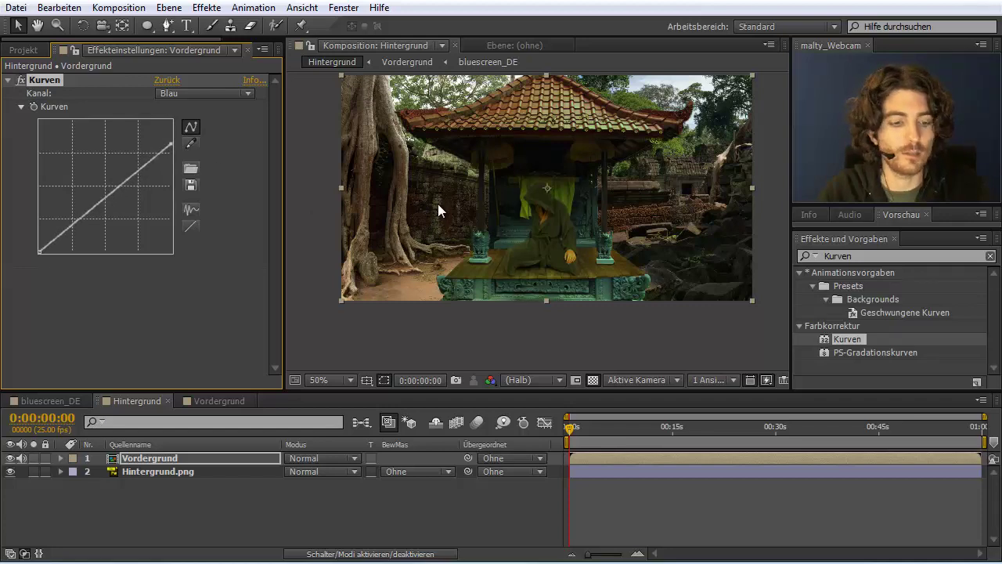
scroll(438, 203, "up", 2)
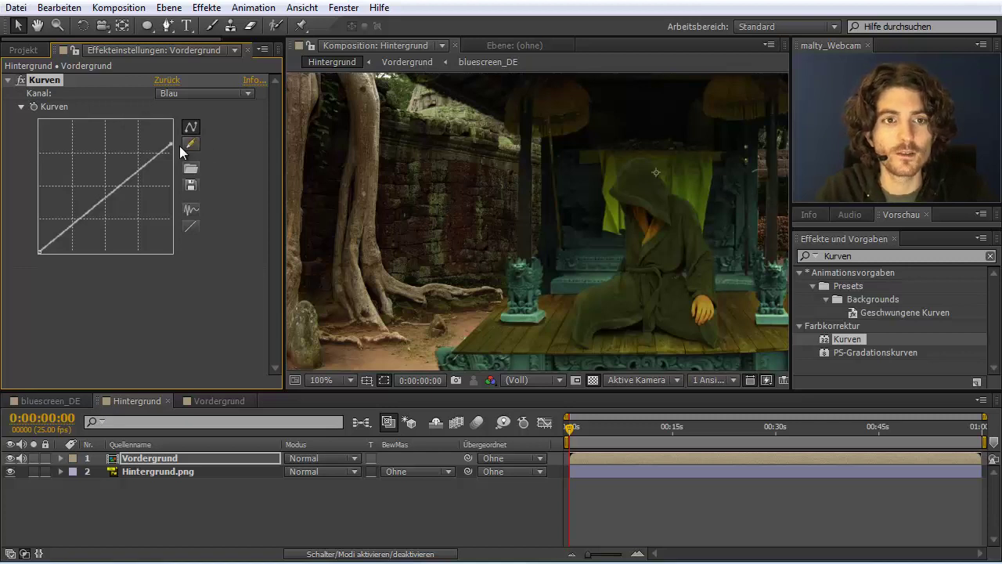
mouse_move(171, 144)
left_mouse_down()
mouse_move(171, 132)
mouse_move(174, 157)
mouse_move(173, 121)
left_mouse_up()
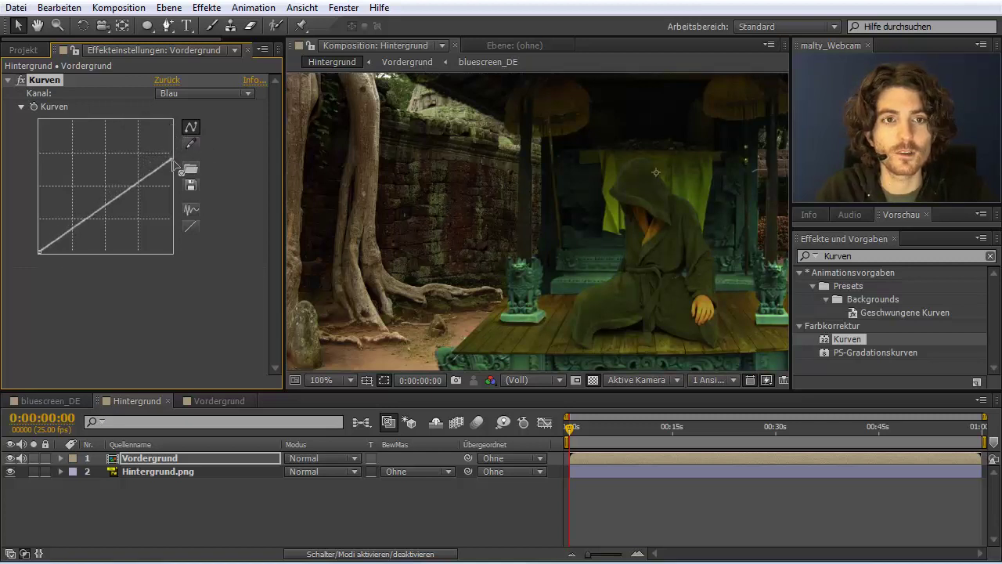
left_click_drag(117, 175, 117, 197)
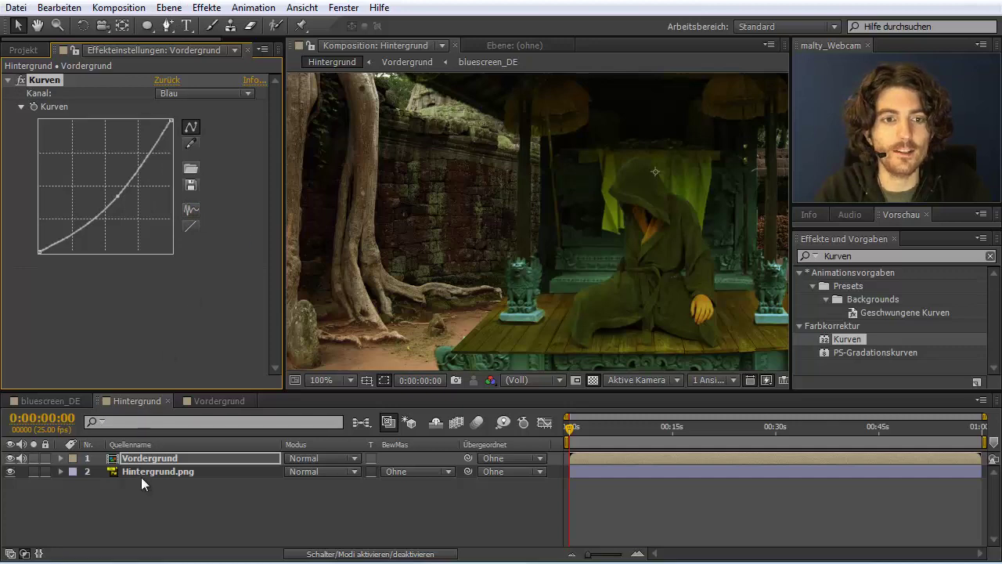
left_click(142, 458)
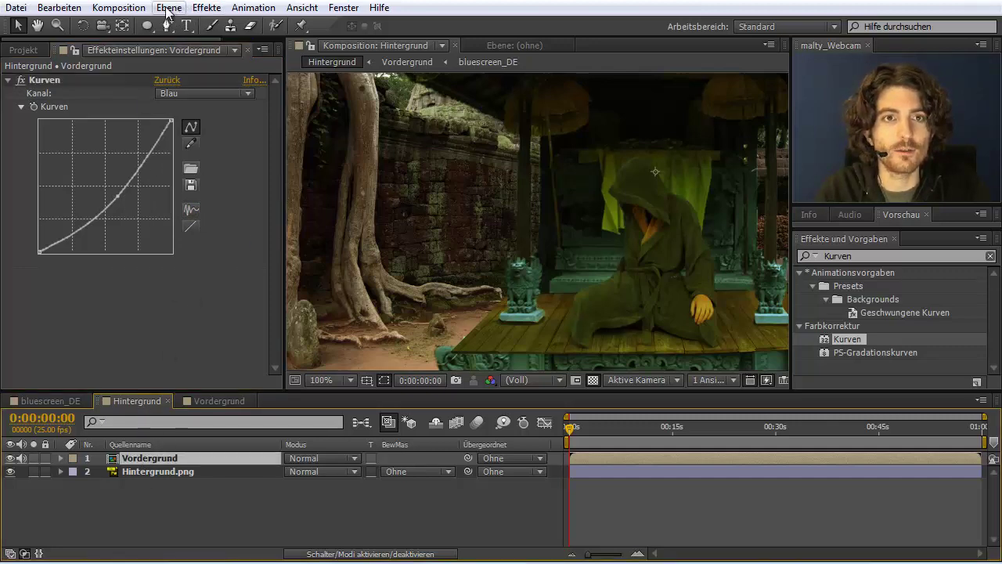
Add Farbton/Sättigung to Vordergrund with Standardsättigung at -38, and recentre the composition view
left_click(205, 8)
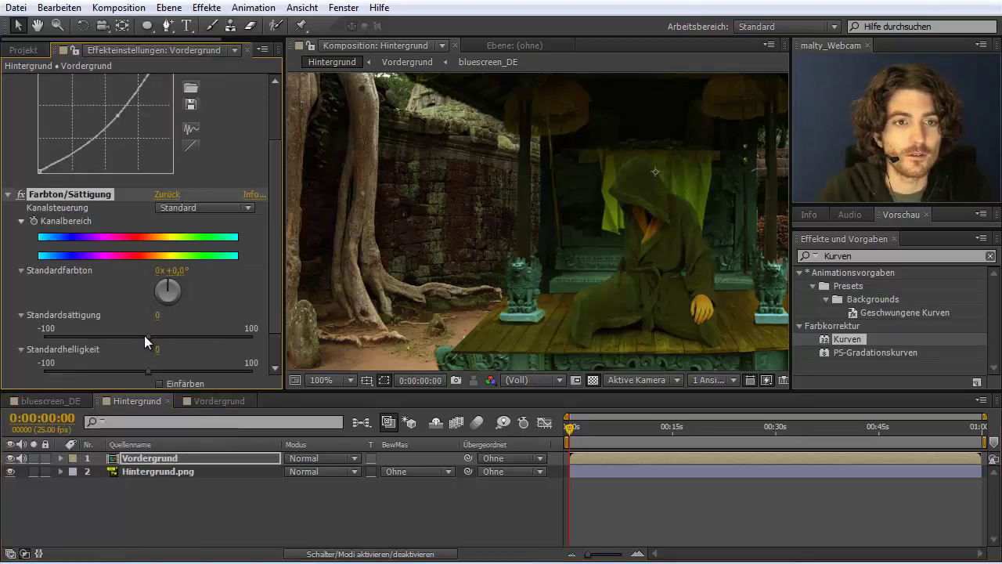
left_click_drag(145, 336, 90, 333)
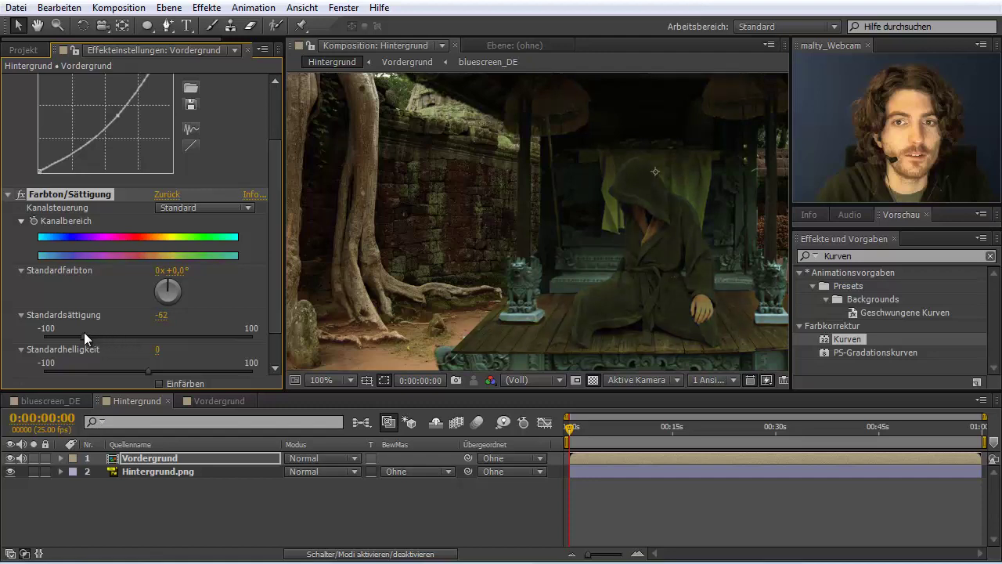
scroll(557, 306, "down", 2)
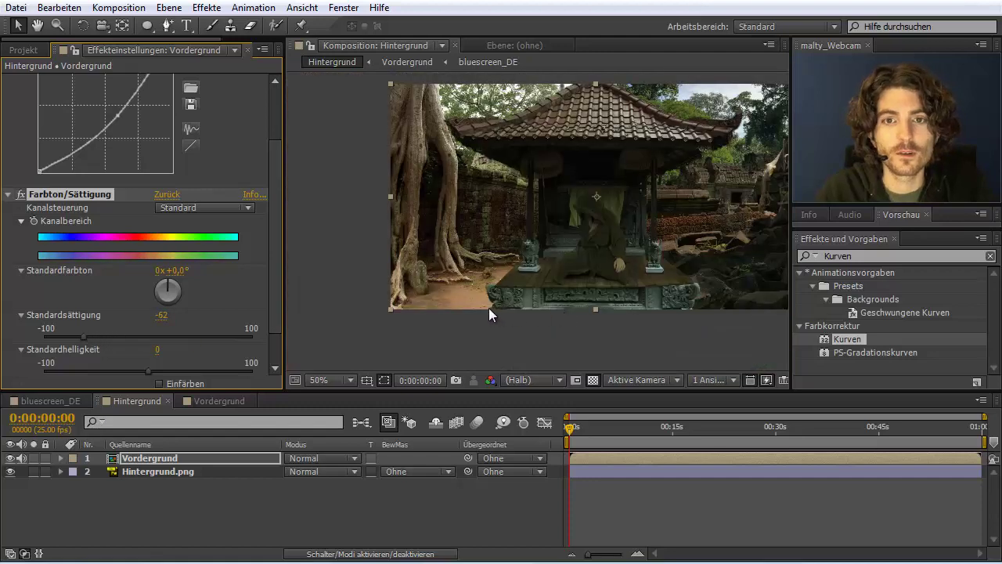
scroll(489, 308, "up", 2)
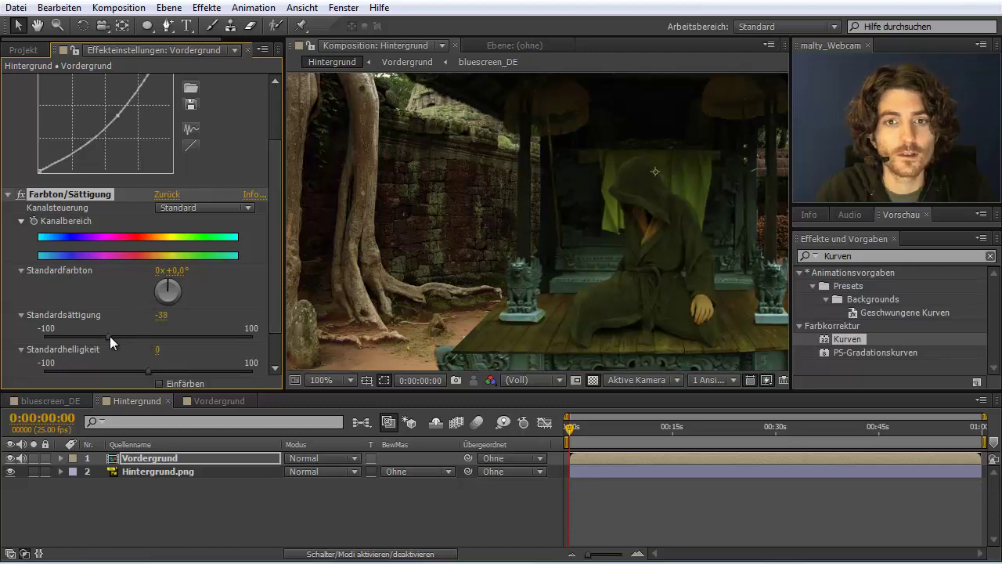
scroll(468, 319, "down", 2)
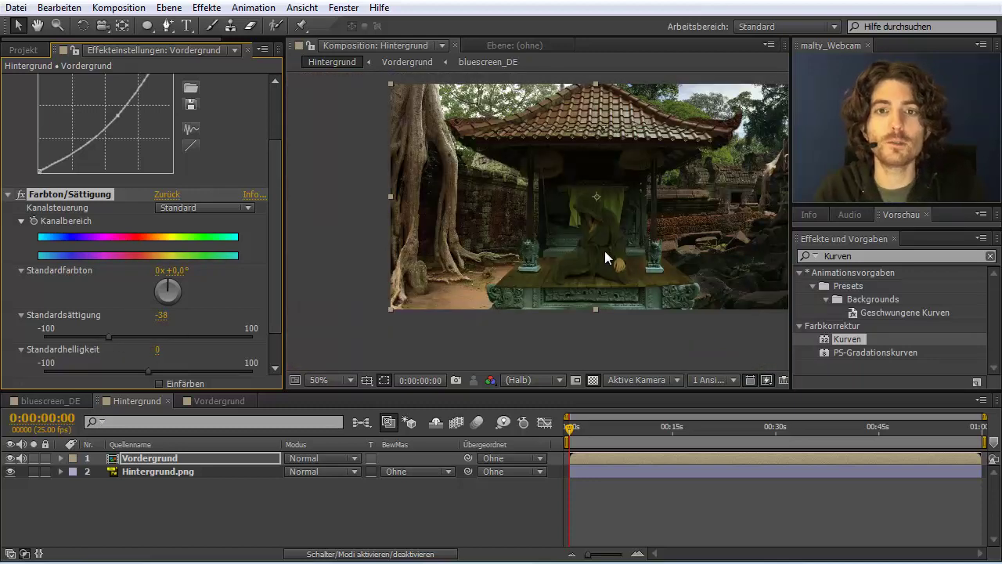
key("h")
mouse_move(502, 203)
left_mouse_down()
mouse_move(473, 230)
mouse_move(447, 228)
left_mouse_up()
key("v")
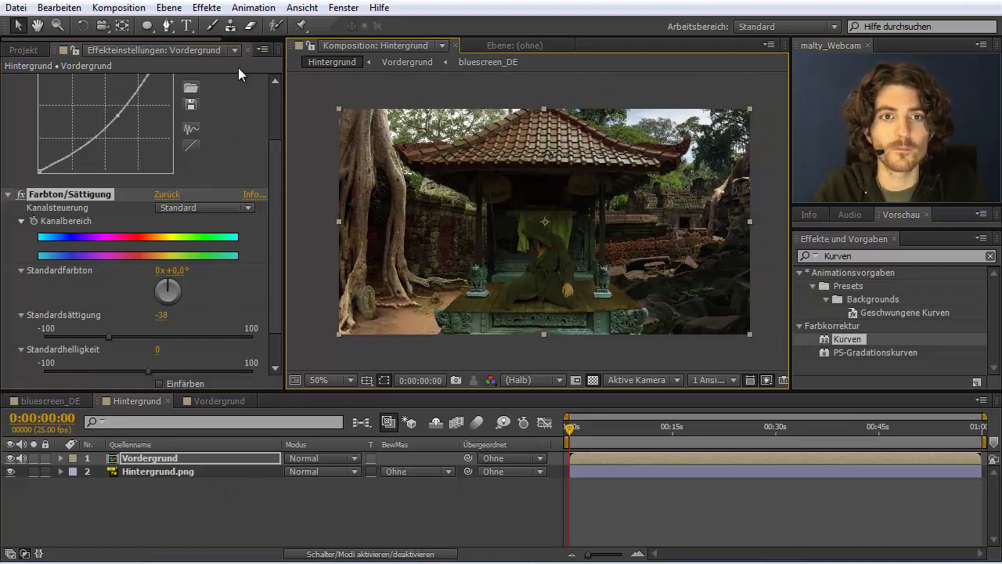
Move the playhead to 0:00:13:19 and compare the Vordergrund and Hintergrund compositions
left_click_drag(569, 428, 665, 427)
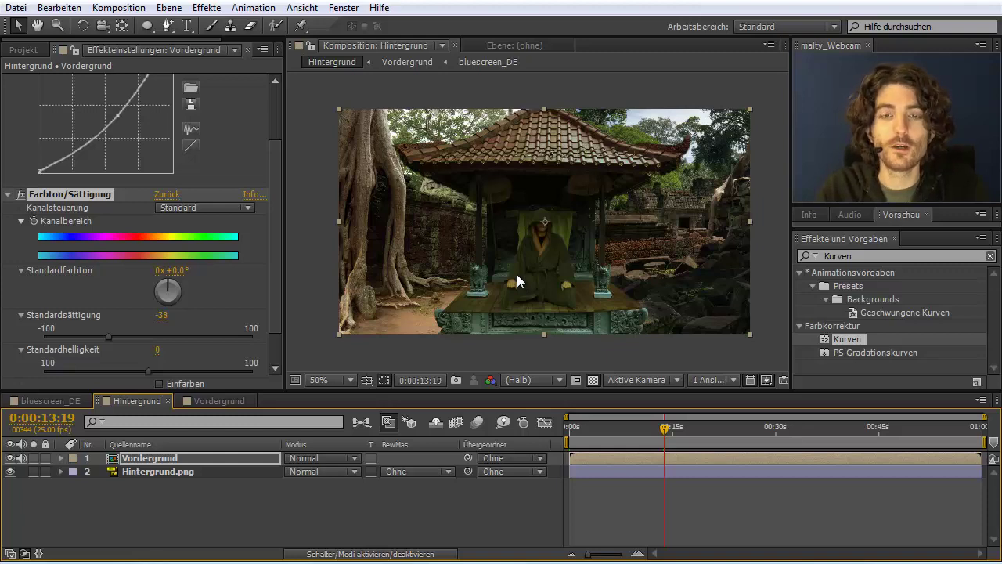
left_click(218, 403)
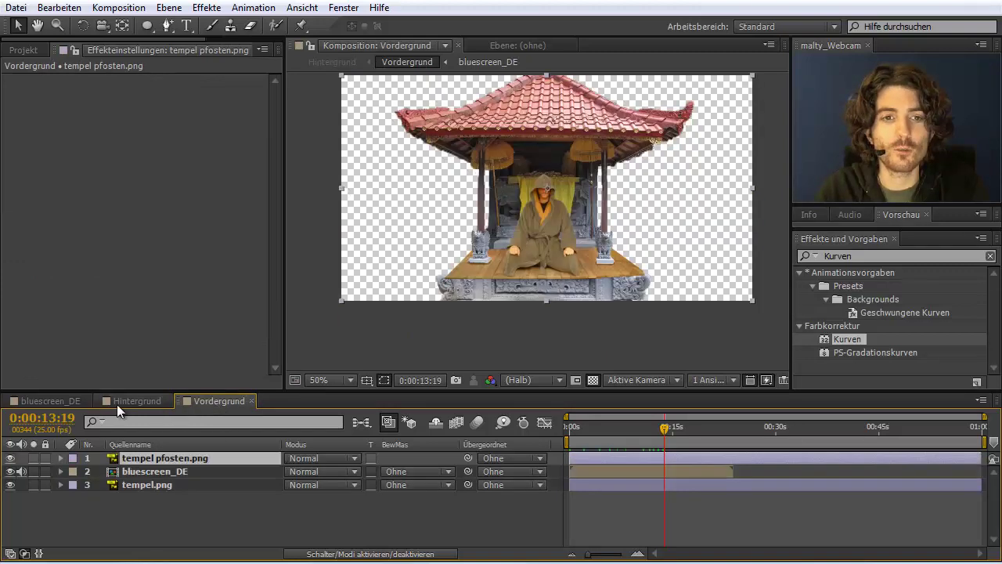
left_click(128, 402)
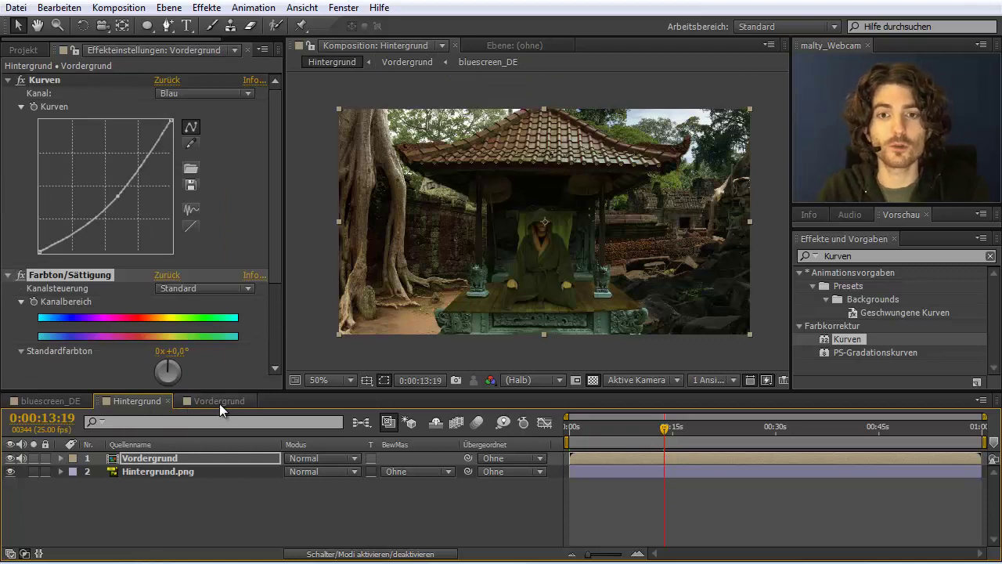
left_click(132, 401)
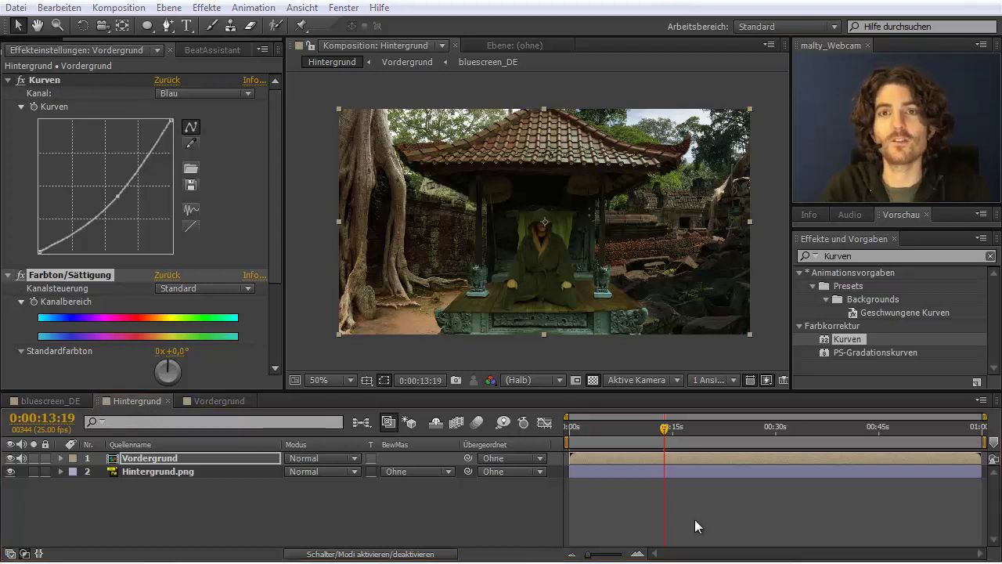